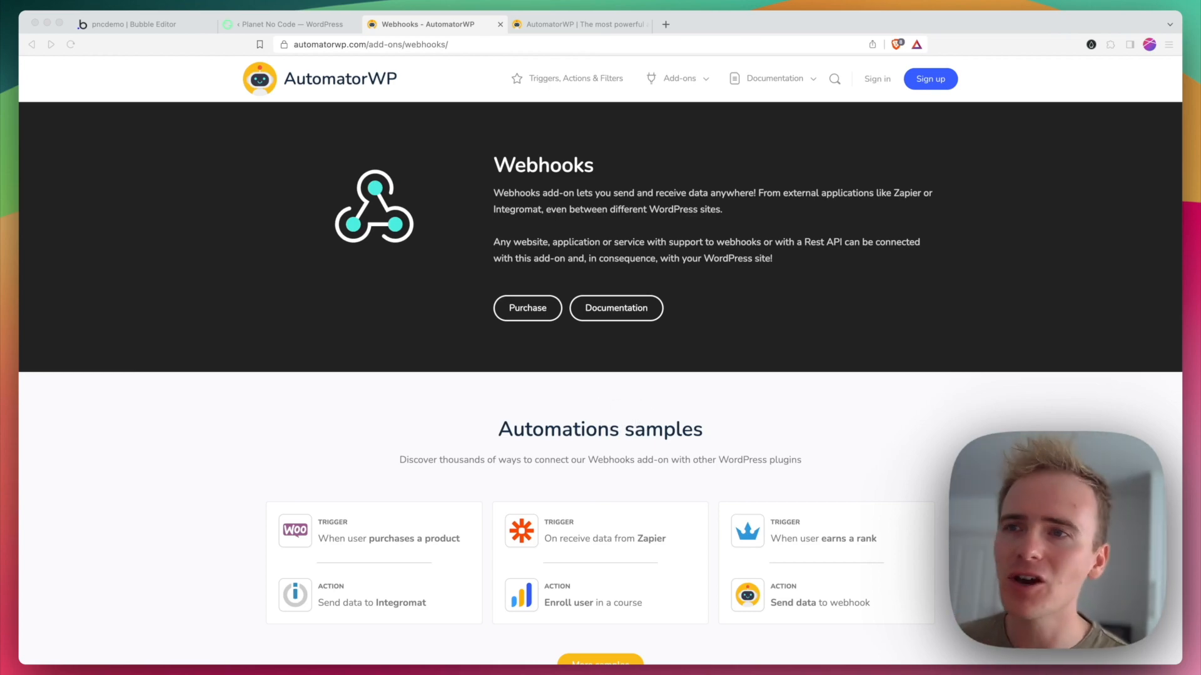
Step: Switch to the WordPress automation editor, add the Webhooks trigger "Receive data from webhook", and open its webhook settings
{"action": "left_click", "coordinate": [635, 397]}
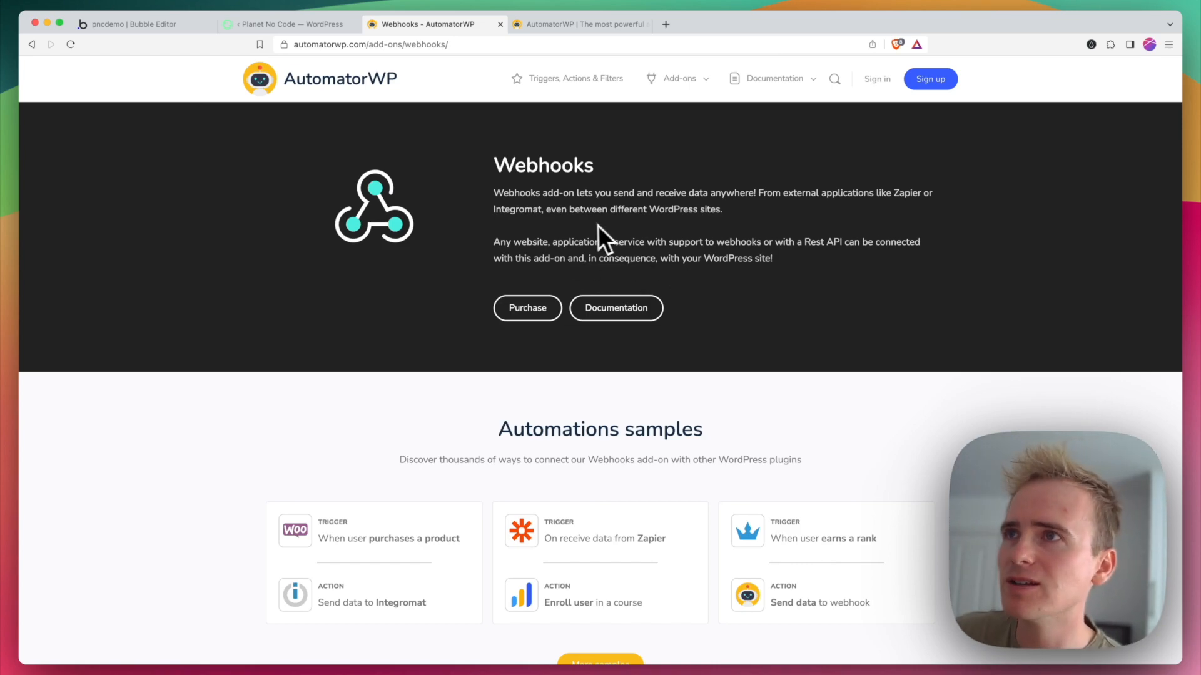
{"action": "left_click", "coordinate": [283, 25]}
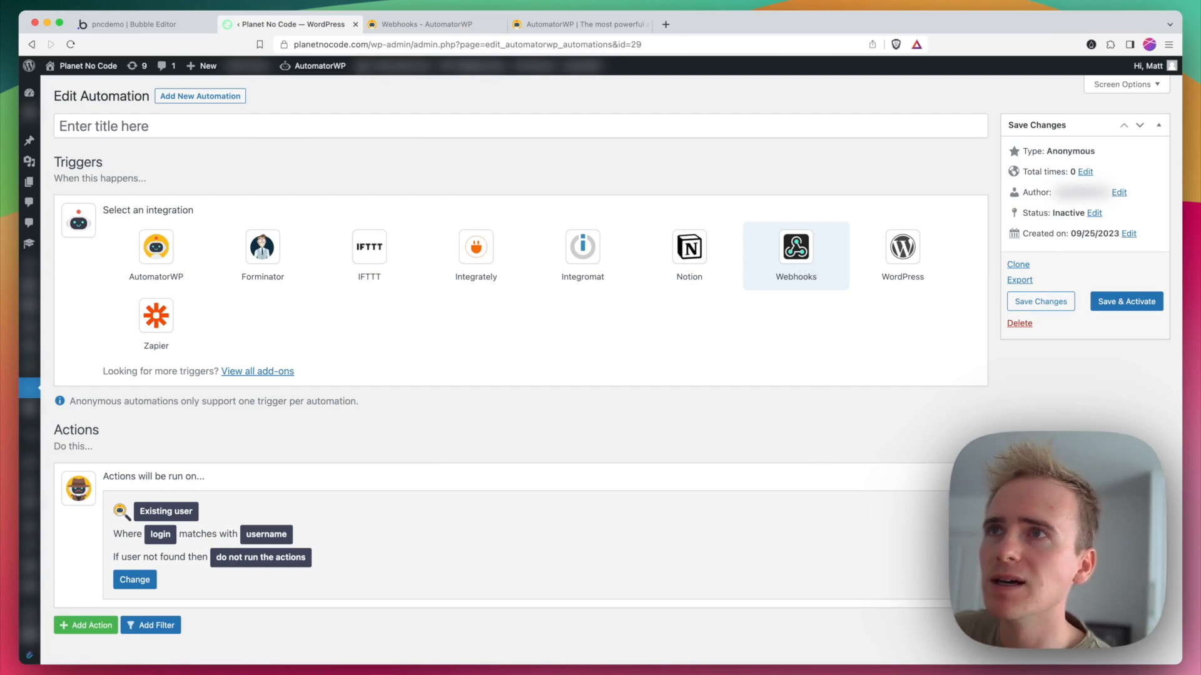
{"action": "left_click", "coordinate": [809, 265]}
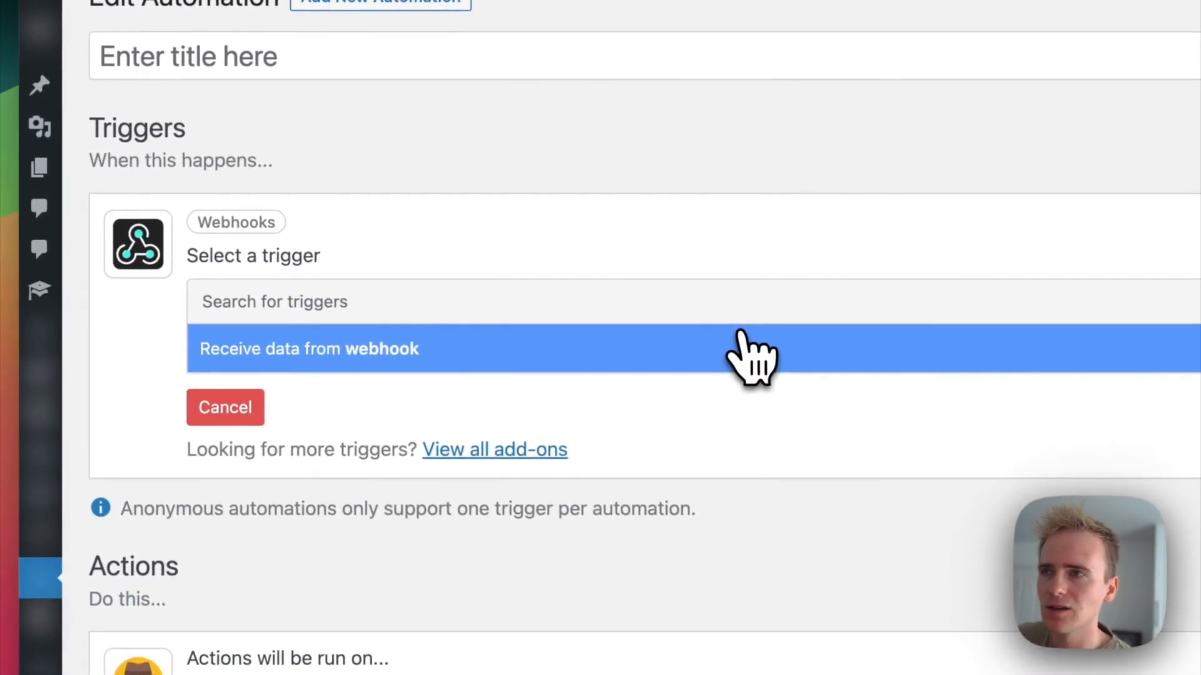
{"action": "left_click", "coordinate": [393, 343]}
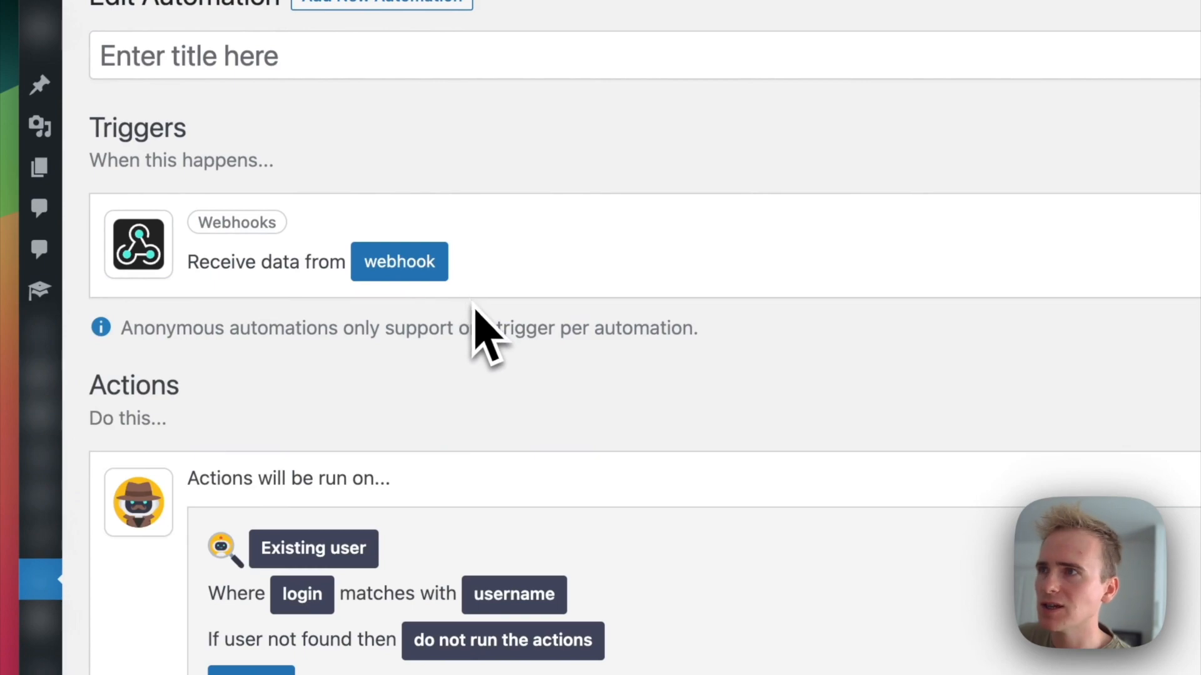
{"action": "left_click", "coordinate": [400, 275]}
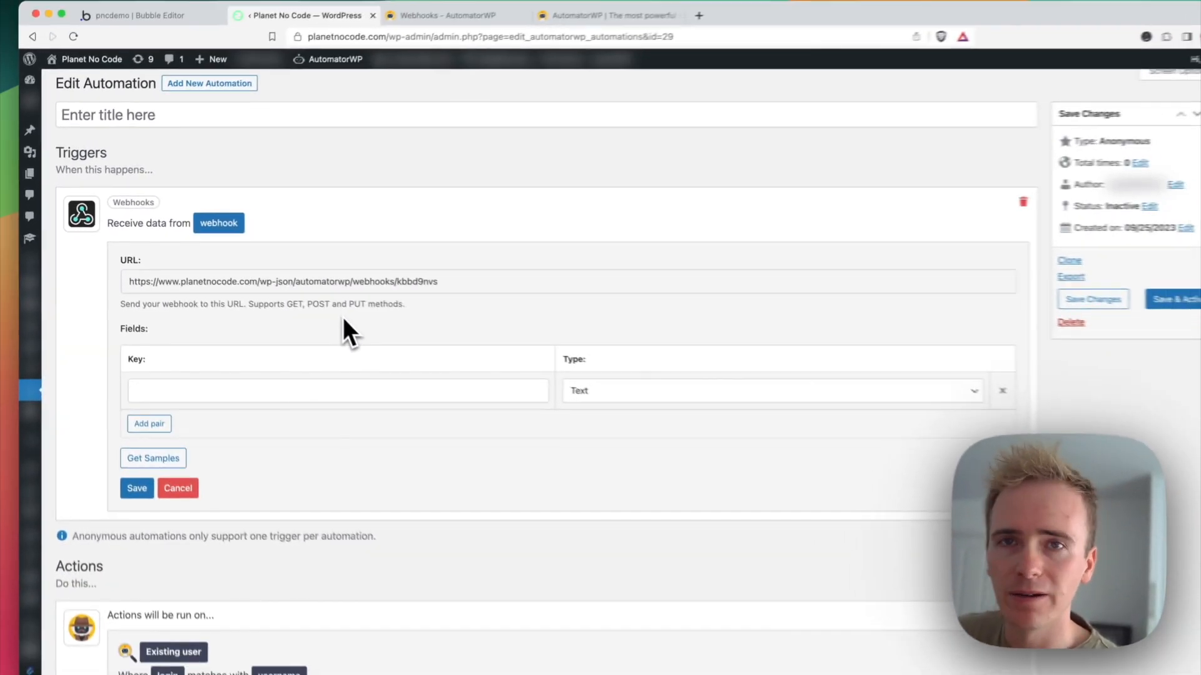
Step: Review the user-matching settings under Actions and save them with username kept as the field value
{"action": "scroll", "coordinate": [326, 310], "scroll_direction": "down", "scroll_amount": 5}
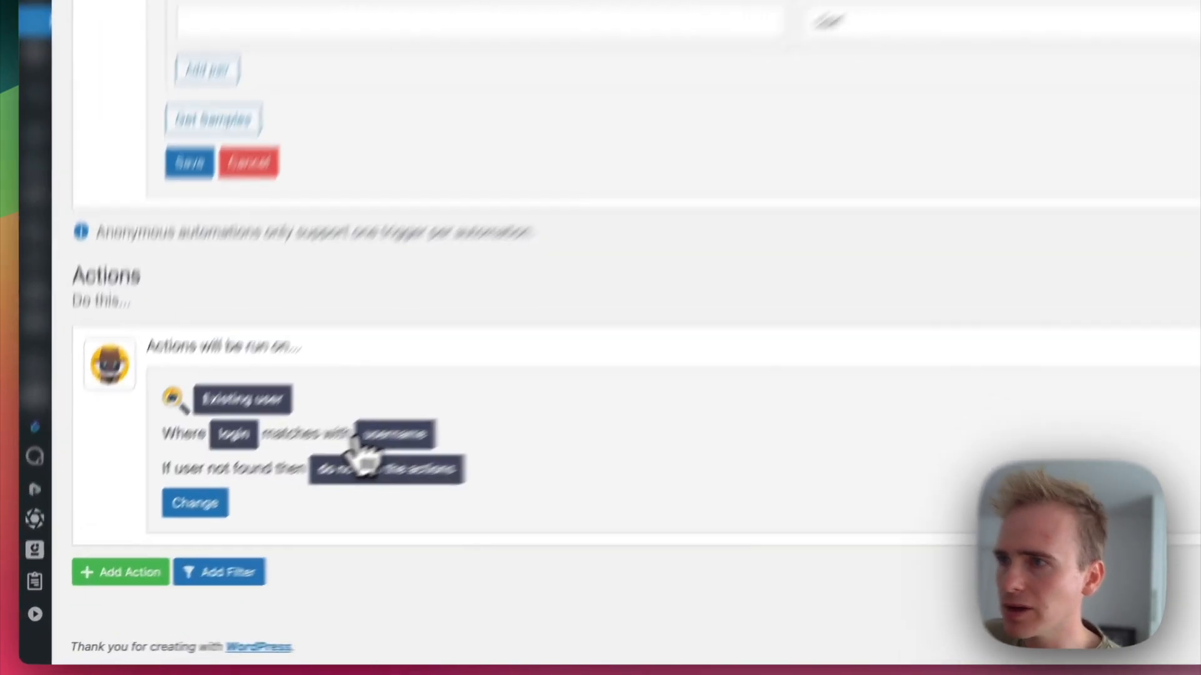
{"action": "left_click", "coordinate": [244, 517]}
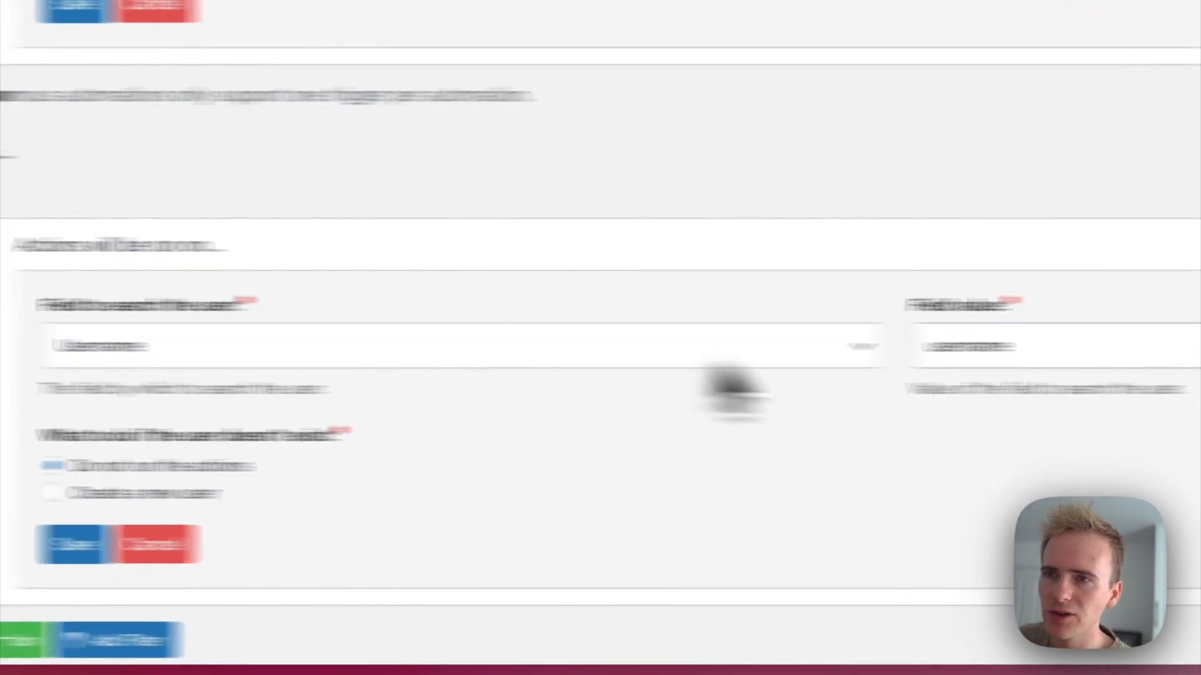
{"action": "double_click", "coordinate": [1164, 346]}
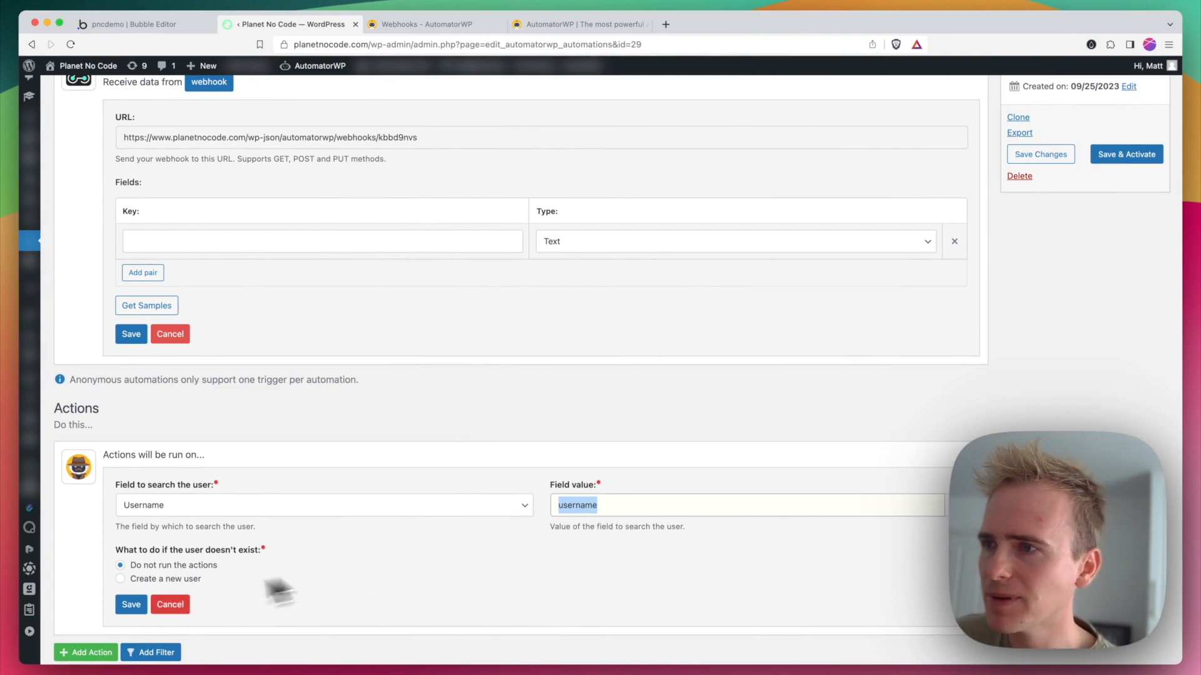
{"action": "left_click", "coordinate": [128, 606]}
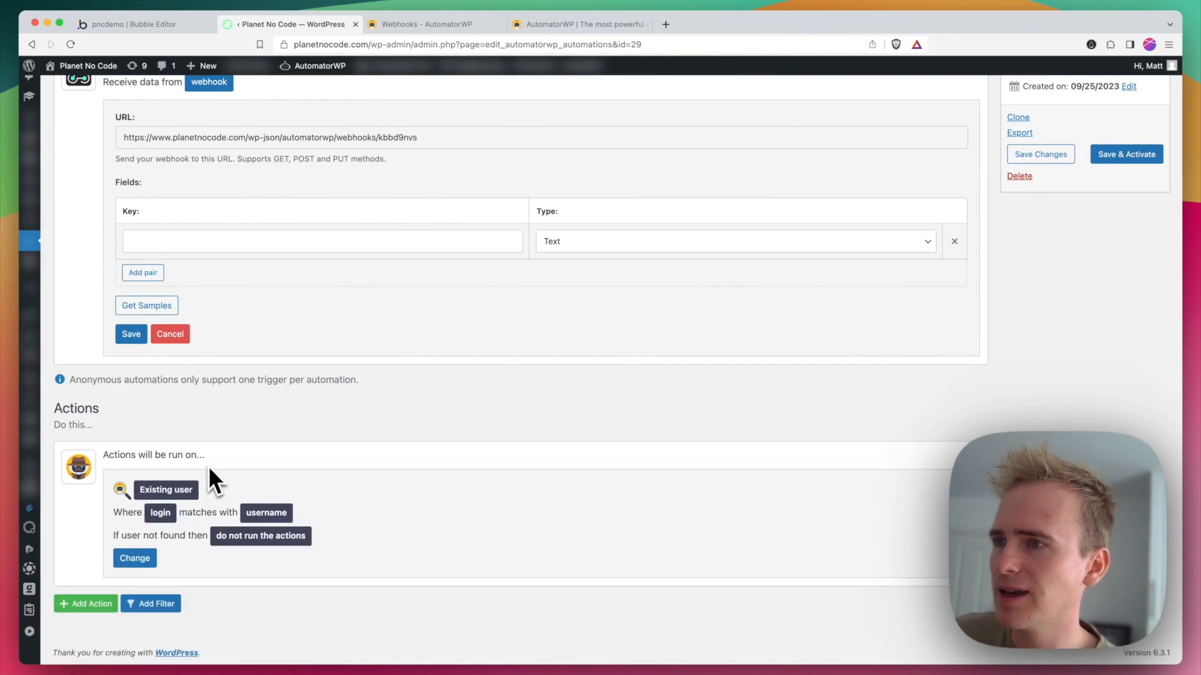
Step: Add a WordPress action to the automation that creates a post
{"action": "left_click", "coordinate": [164, 605]}
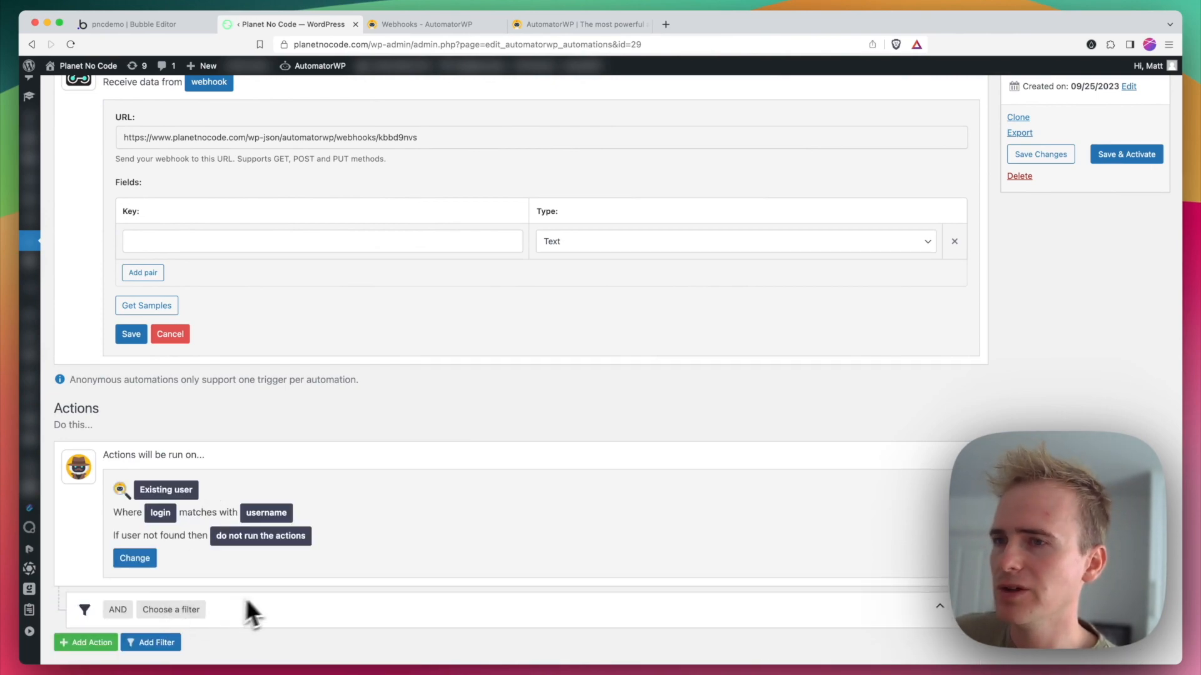
{"action": "left_click", "coordinate": [940, 610]}
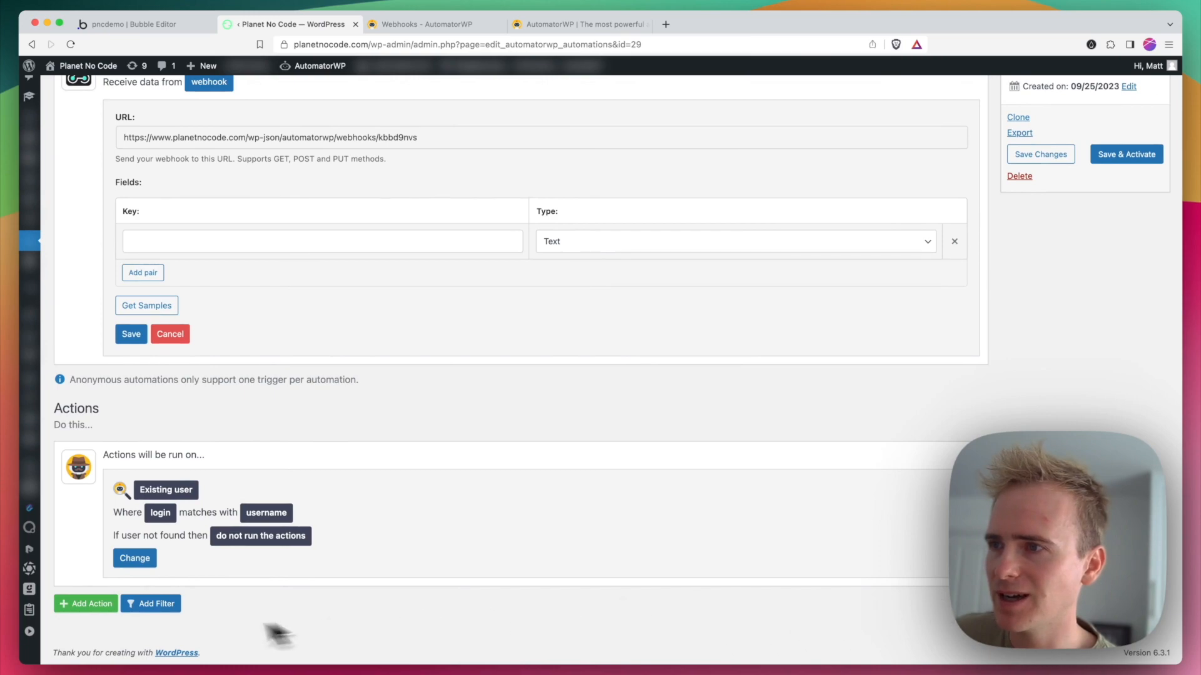
{"action": "left_click", "coordinate": [81, 604]}
{"action": "scroll", "coordinate": [200, 611], "scroll_direction": "down", "scroll_amount": 2}
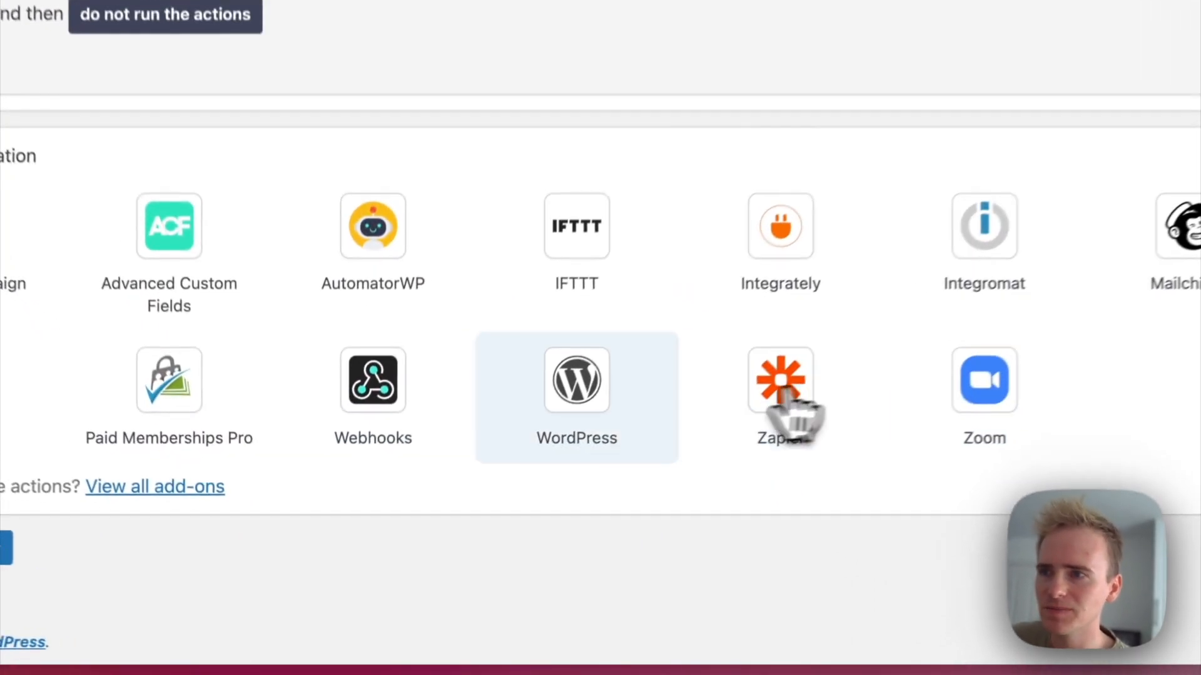
{"action": "left_click", "coordinate": [527, 518]}
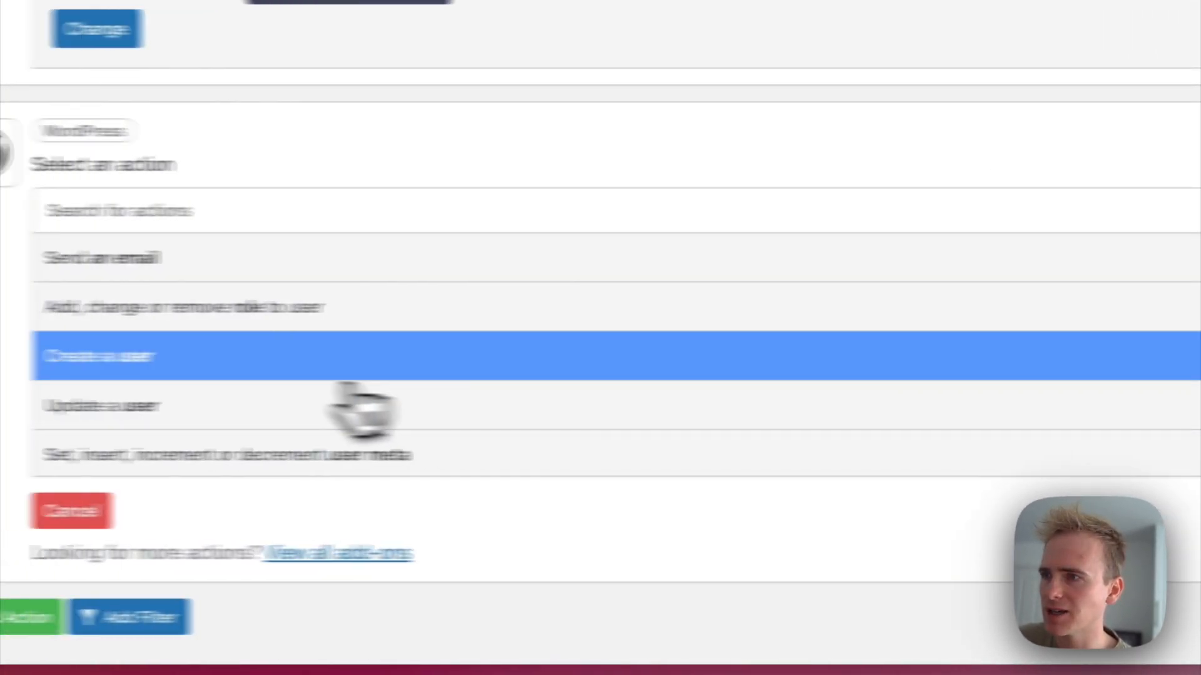
{"action": "scroll", "coordinate": [528, 383], "scroll_direction": "down", "scroll_amount": 2}
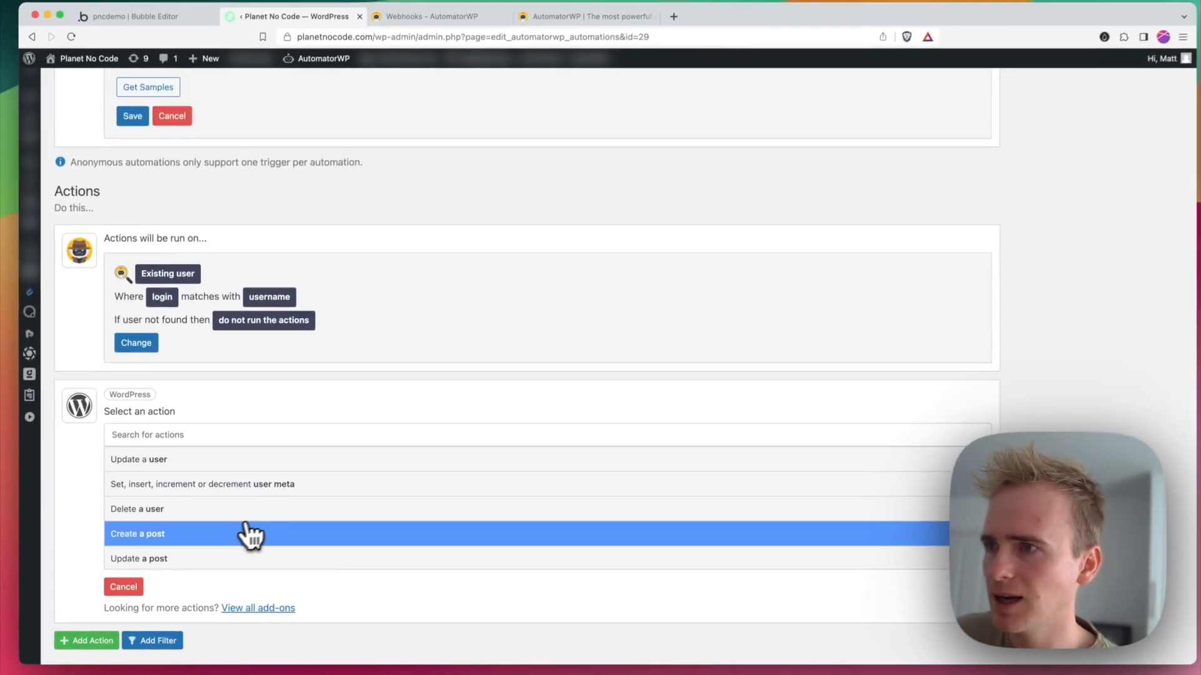
{"action": "left_click", "coordinate": [261, 529]}
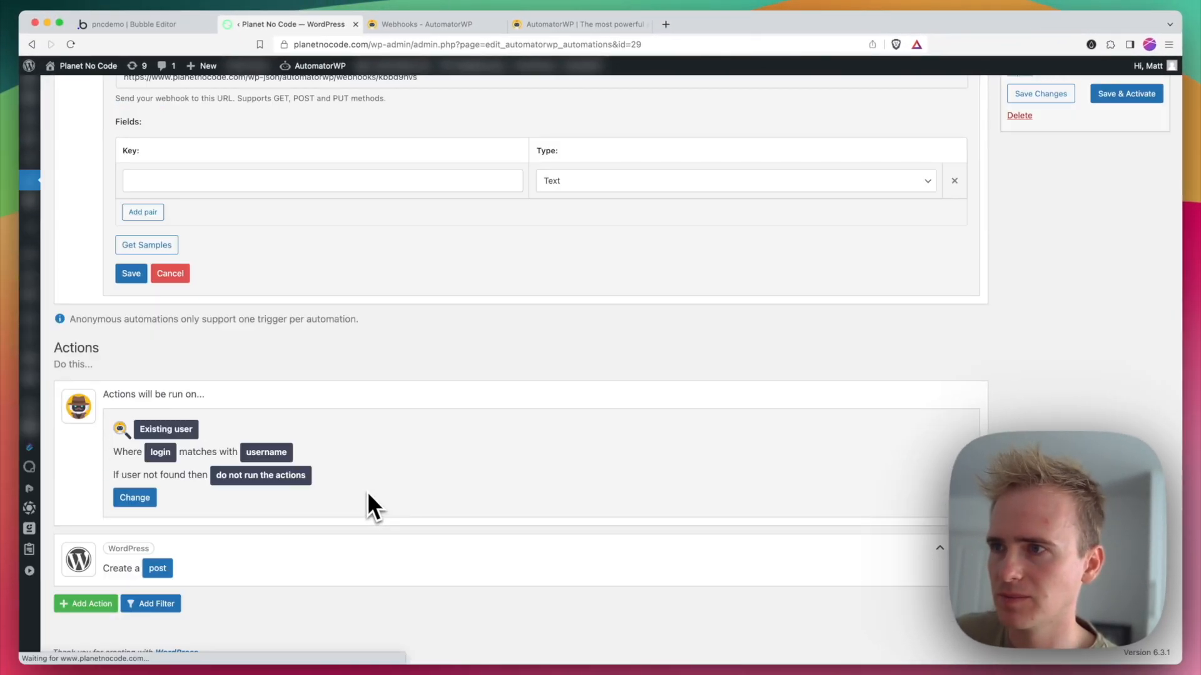
Step: Open the settings of the Create a post action and examine which post fields can be filled
{"action": "scroll", "coordinate": [187, 566], "scroll_direction": "up", "scroll_amount": 1}
{"action": "scroll", "coordinate": [227, 558], "scroll_direction": "down", "scroll_amount": 1}
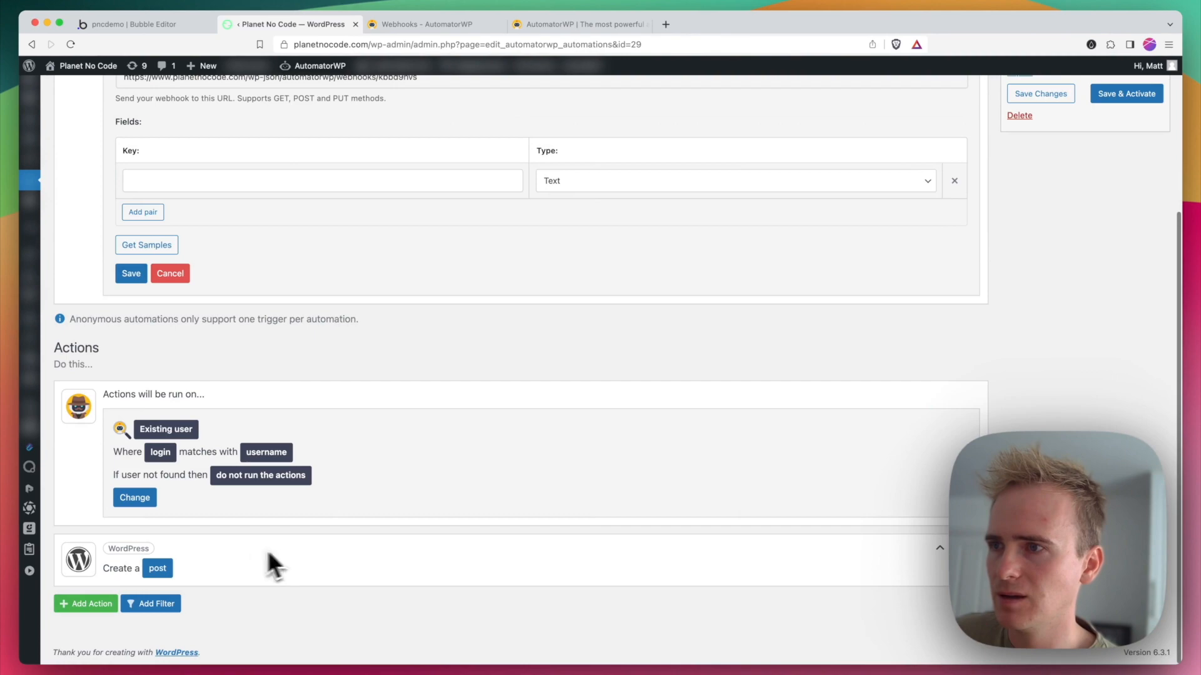
{"action": "left_click", "coordinate": [155, 570]}
{"action": "scroll", "coordinate": [188, 576], "scroll_direction": "down", "scroll_amount": 5}
{"action": "scroll", "coordinate": [291, 543], "scroll_direction": "down", "scroll_amount": 3}
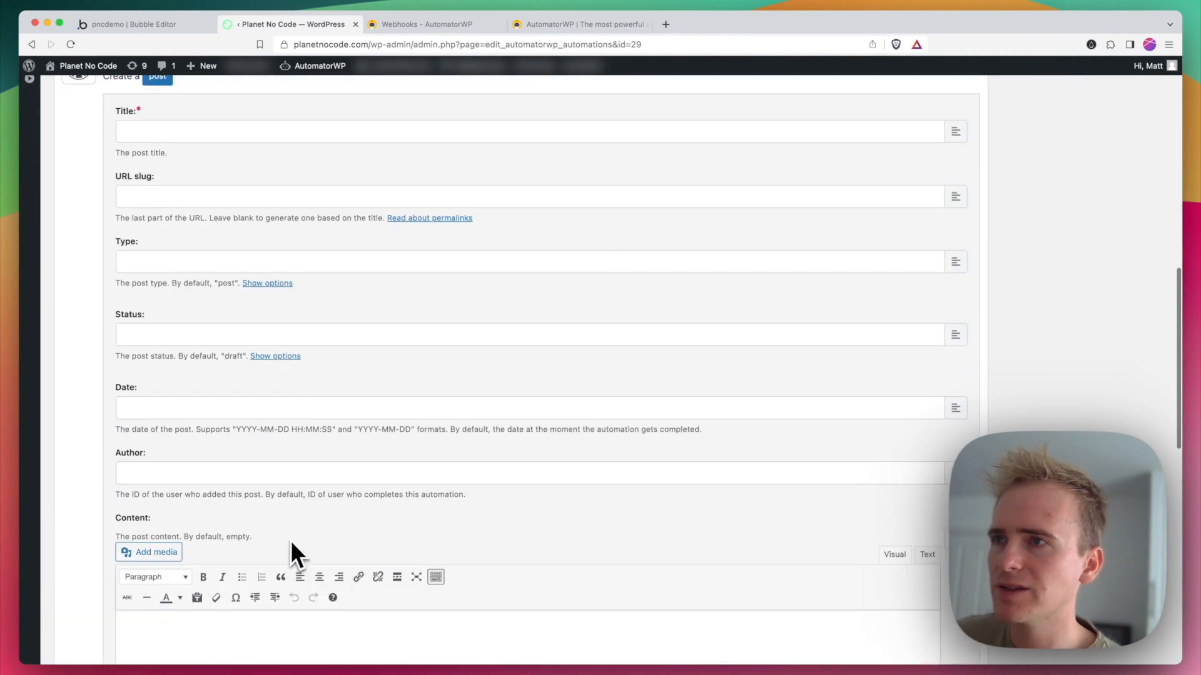
{"action": "scroll", "coordinate": [332, 481], "scroll_direction": "up", "scroll_amount": 1}
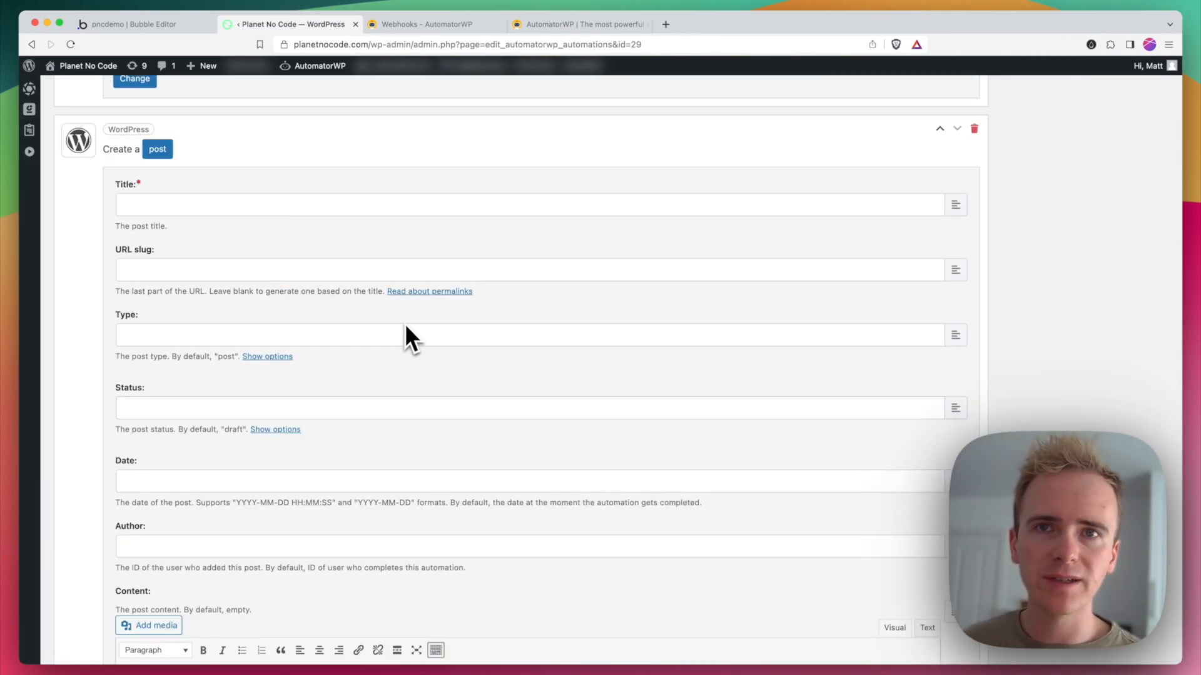
{"action": "scroll", "coordinate": [404, 324], "scroll_direction": "up", "scroll_amount": 10}
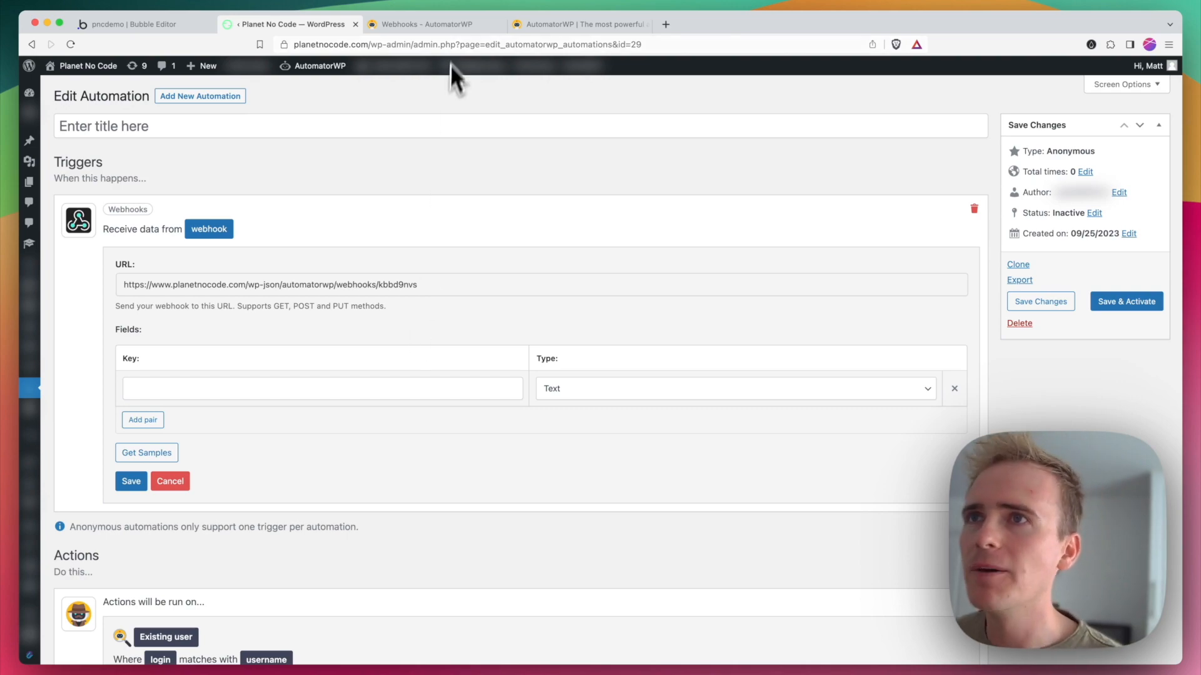
Step: Switch to the Bubble editor and add another API named WordPress to the API Connector
{"action": "left_click", "coordinate": [155, 30]}
{"action": "scroll", "coordinate": [907, 338], "scroll_direction": "down", "scroll_amount": 5}
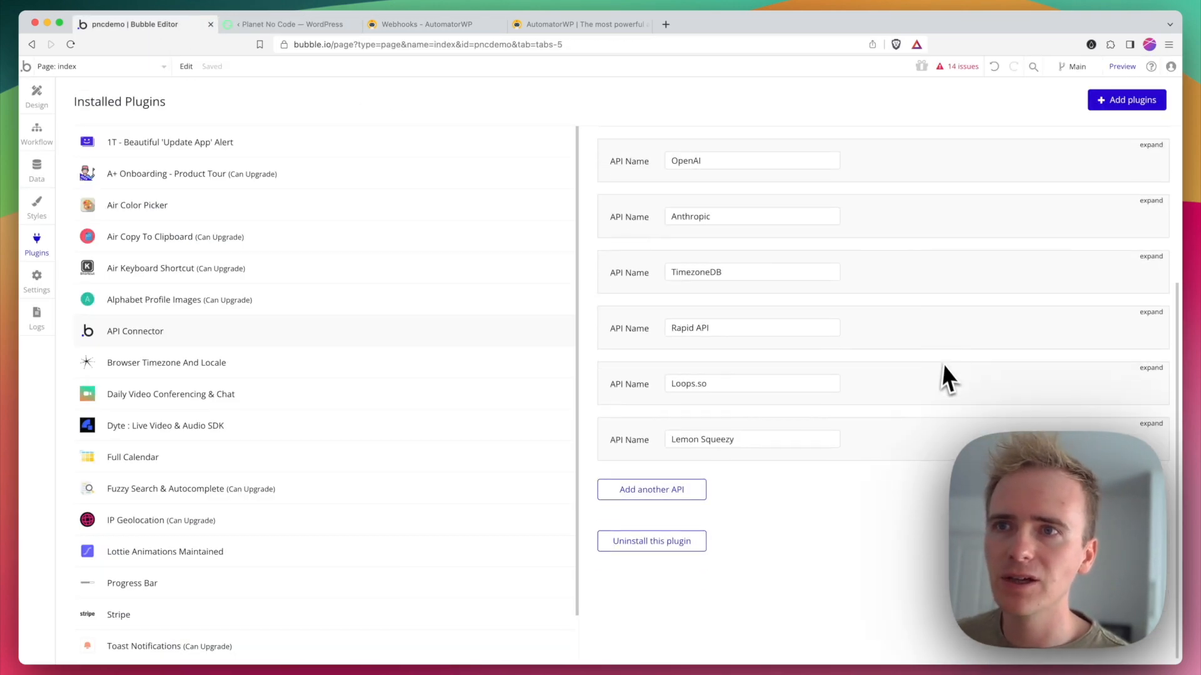
{"action": "left_click", "coordinate": [644, 491]}
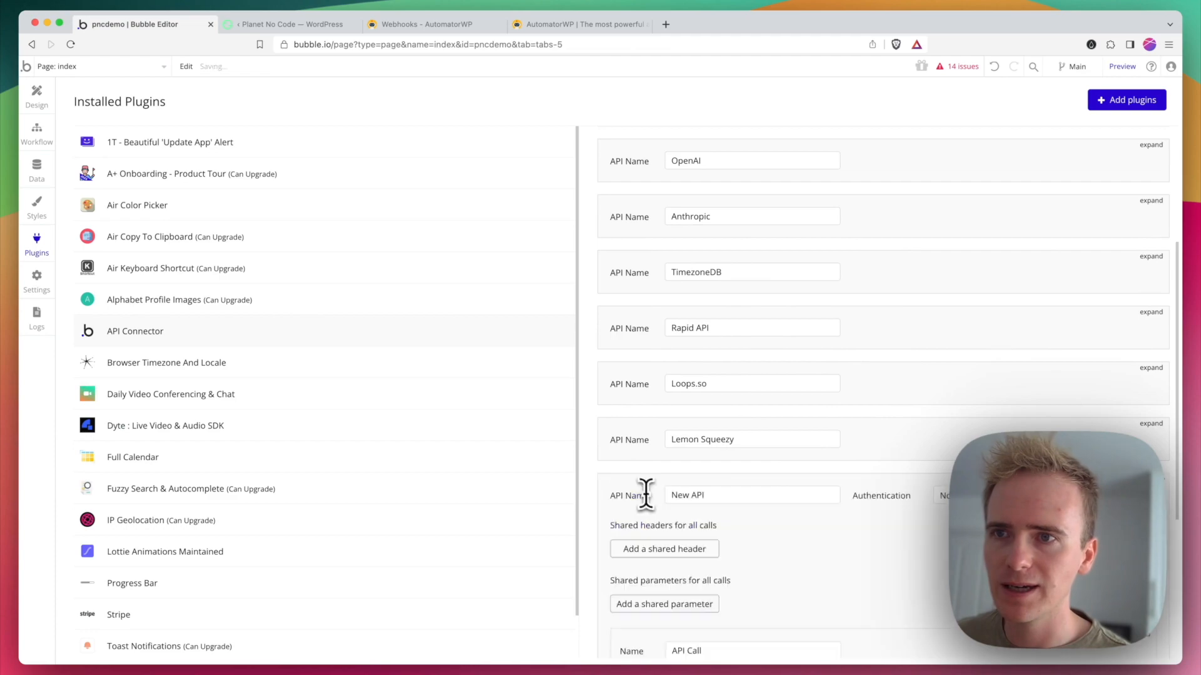
{"action": "triple_click", "coordinate": [693, 494]}
{"action": "type", "text": "WordPress"}
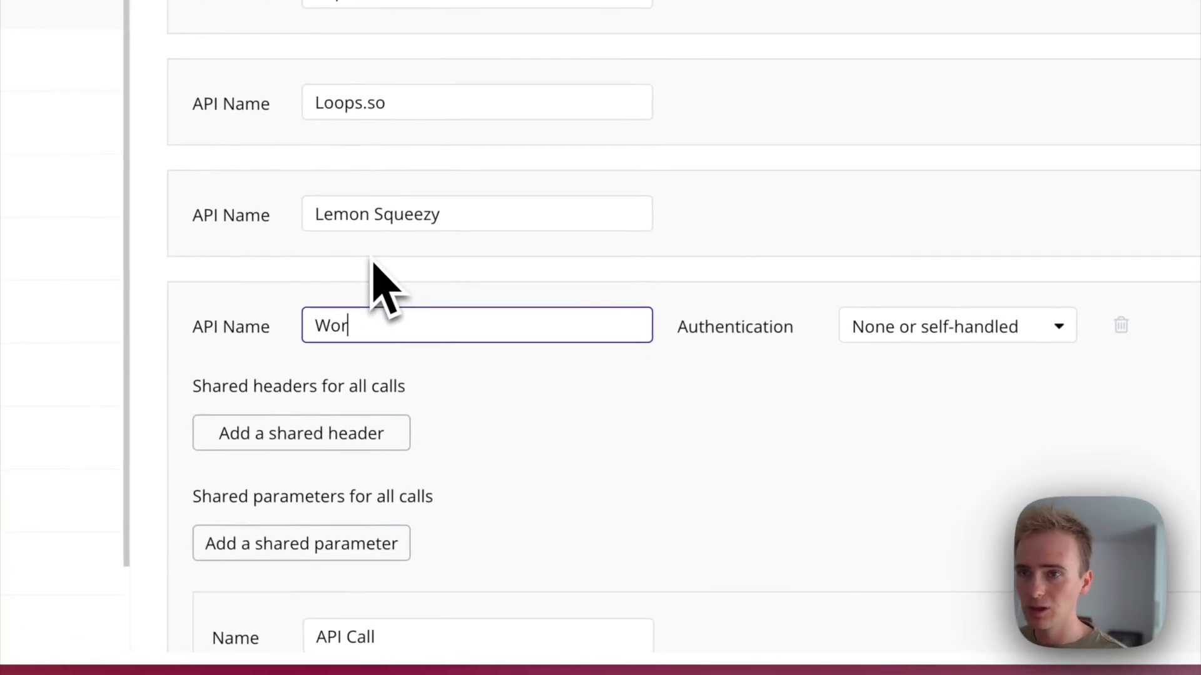
Step: Expand the WordPress API's call and set its request method to POST
{"action": "scroll", "coordinate": [401, 350], "scroll_direction": "down", "scroll_amount": 7}
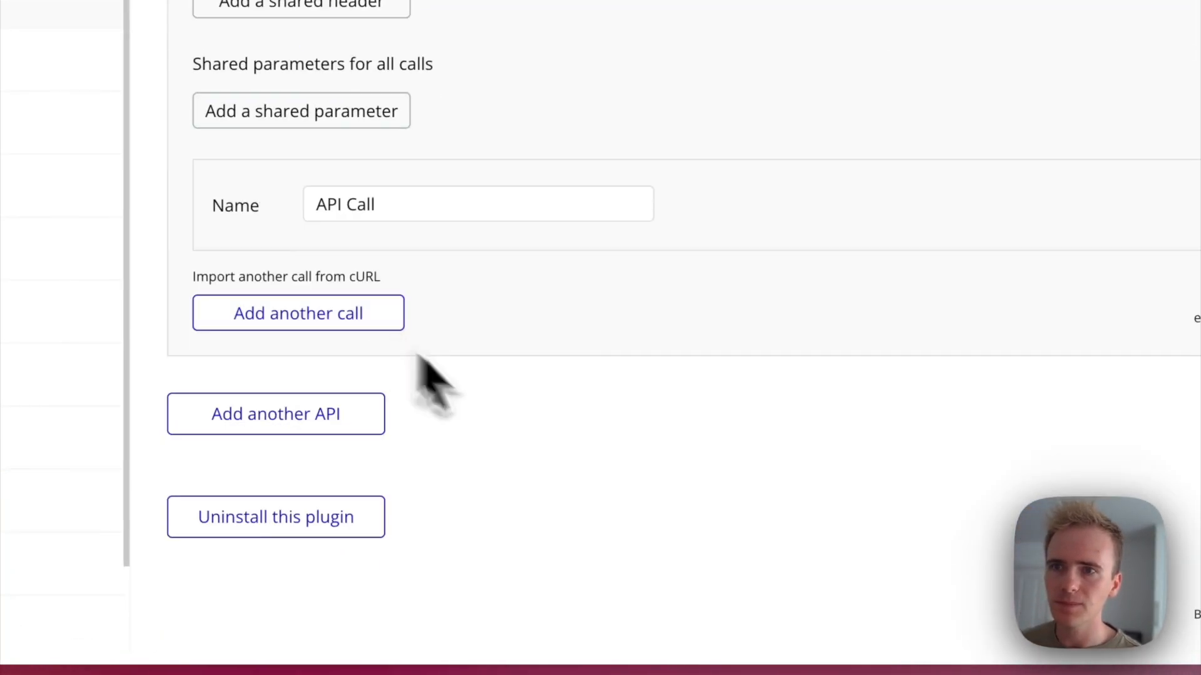
{"action": "left_click", "coordinate": [1125, 203]}
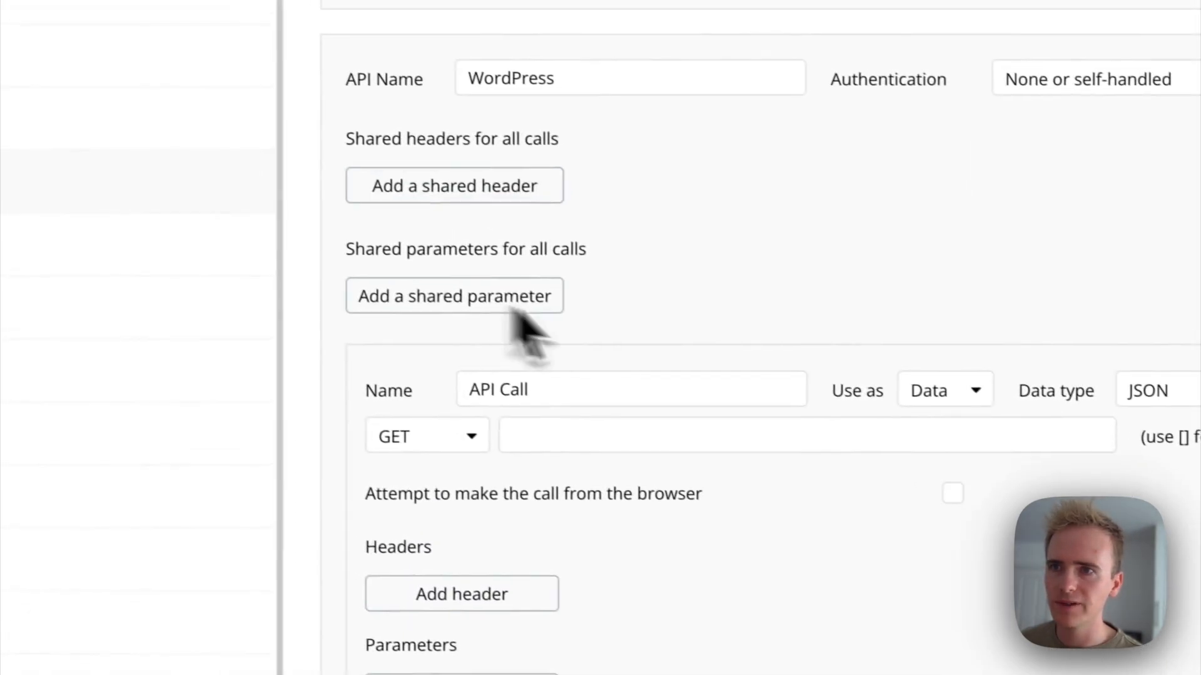
{"action": "left_click", "coordinate": [119, 291]}
{"action": "left_click", "coordinate": [432, 519]}
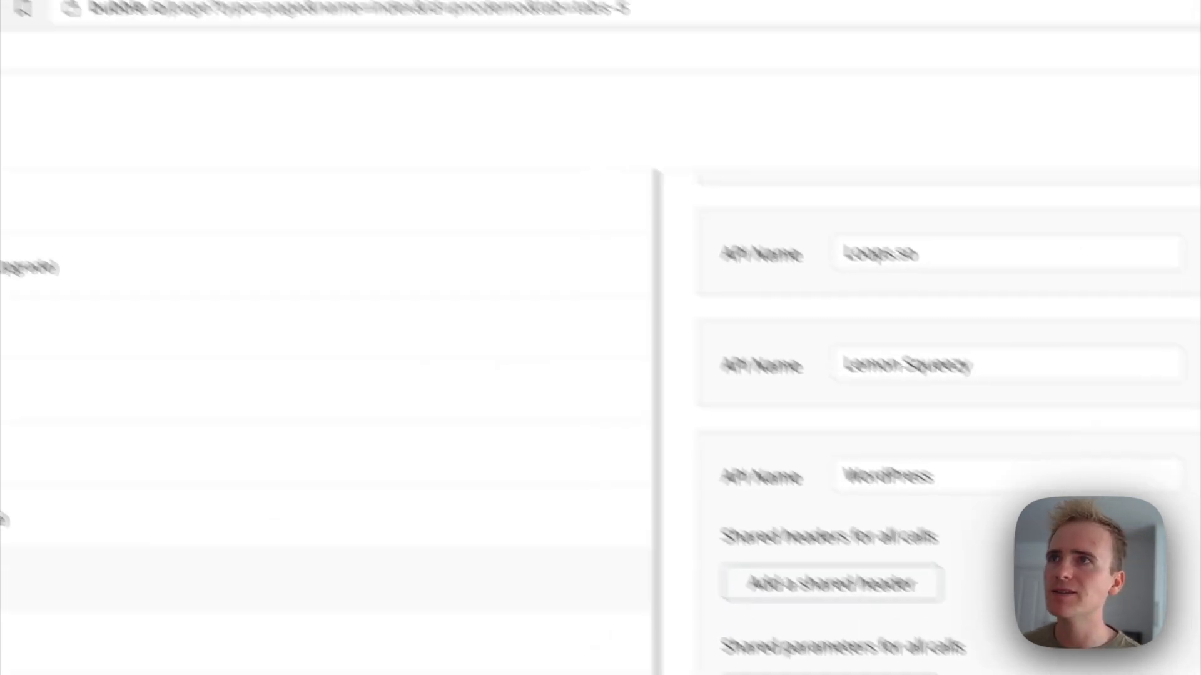
Step: Copy the webhook URL from the WordPress automation's trigger and paste it as the Bubble API call's URL
{"action": "left_click", "coordinate": [402, 38]}
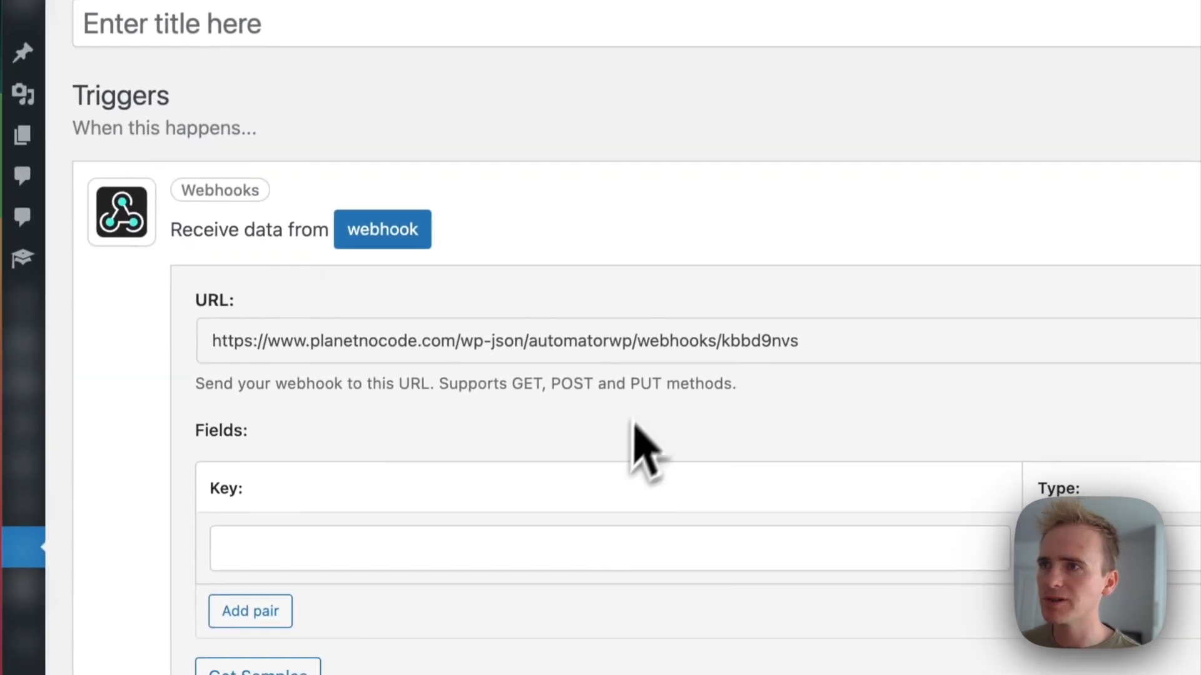
{"action": "left_click", "coordinate": [660, 345]}
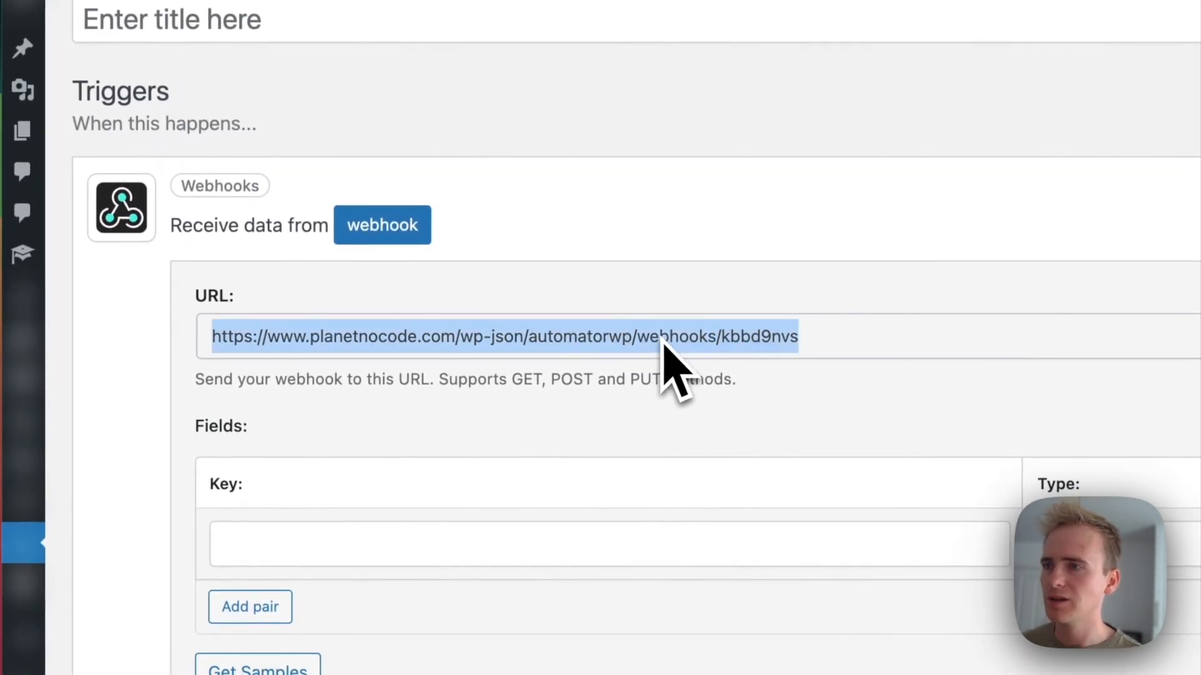
{"action": "key", "text": "super+c"}
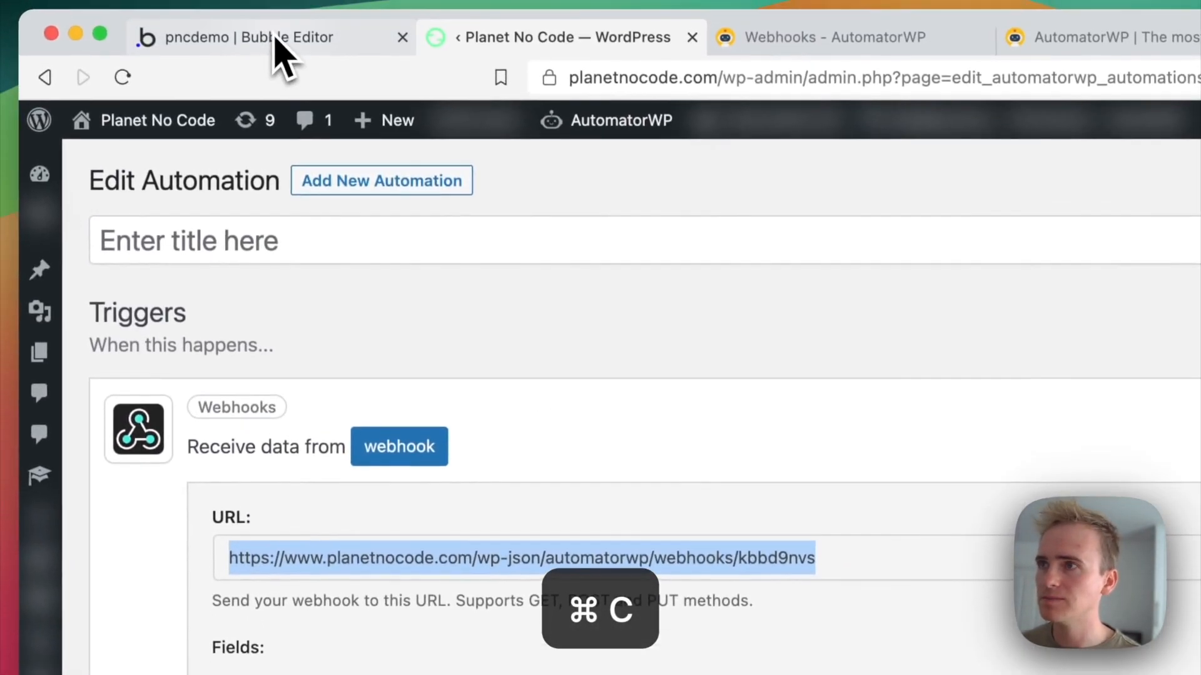
{"action": "left_click", "coordinate": [282, 48]}
{"action": "left_click", "coordinate": [785, 519]}
{"action": "key", "text": "super+v"}
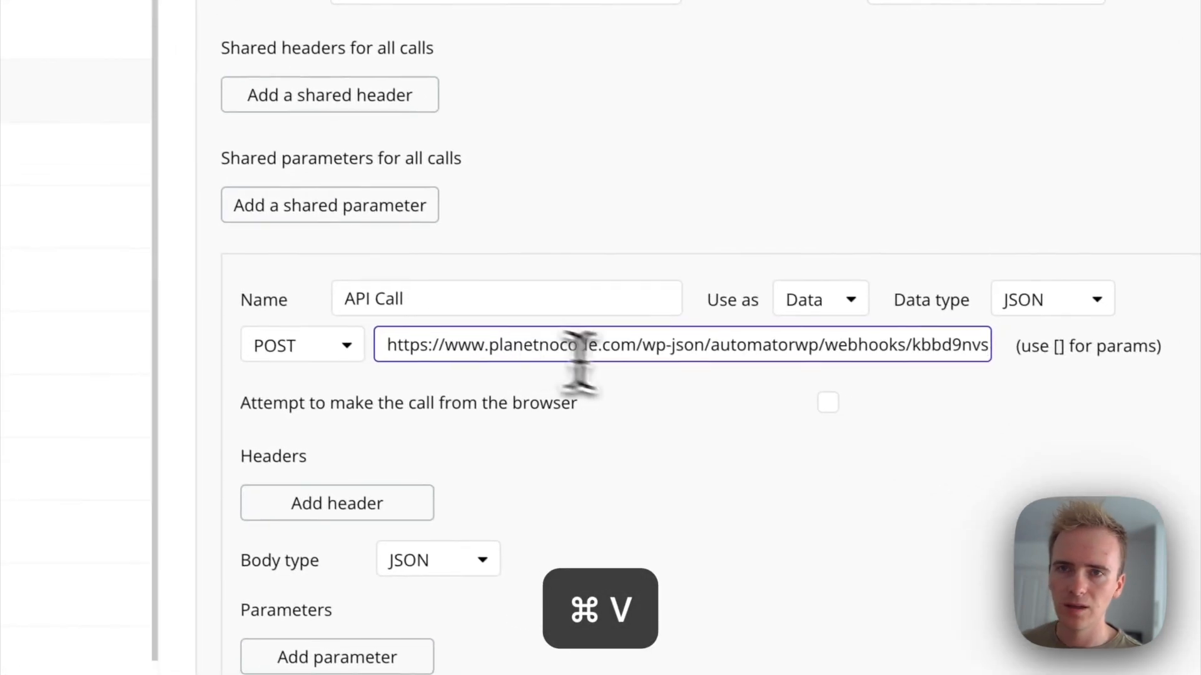
Step: Add two parameters to the API call, set the first one's key to title, and make both non-private
{"action": "scroll", "coordinate": [772, 405], "scroll_direction": "down", "scroll_amount": 5}
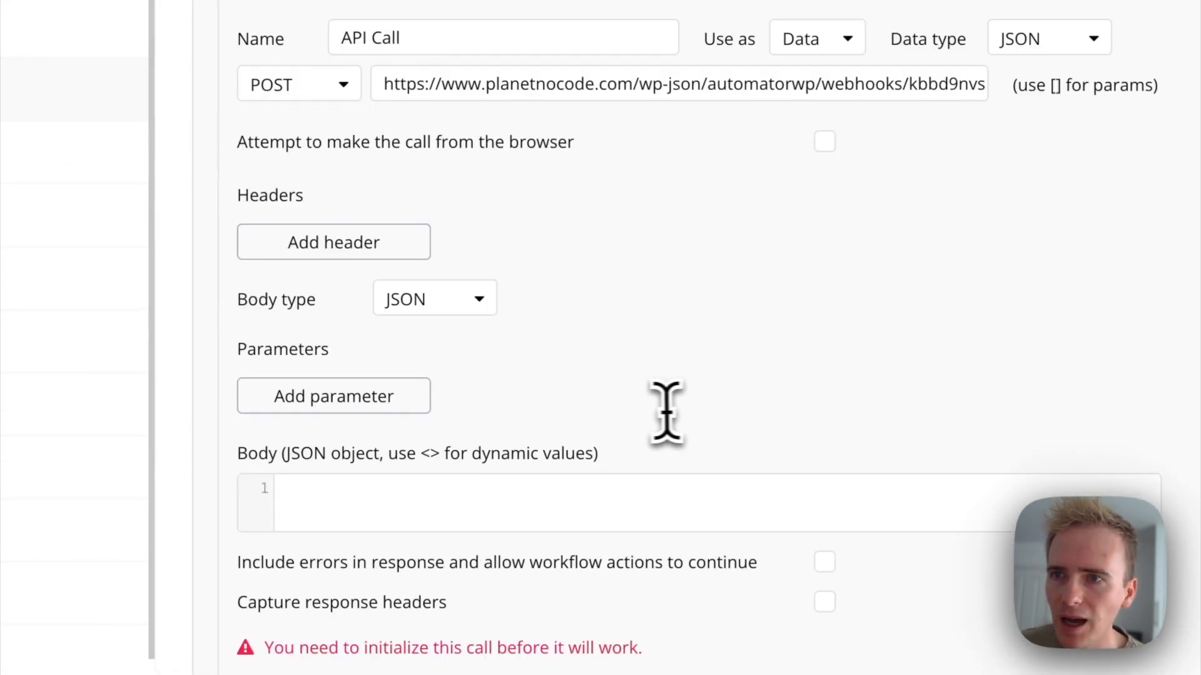
{"action": "left_click", "coordinate": [394, 403]}
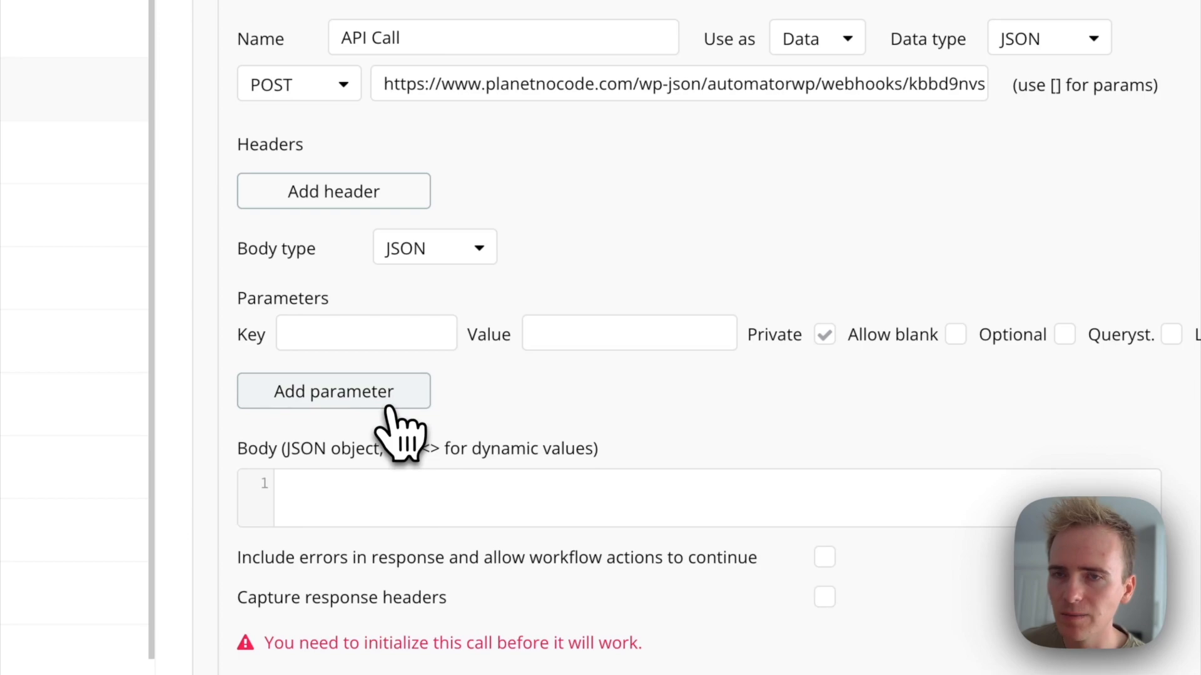
{"action": "left_click", "coordinate": [414, 403]}
{"action": "left_click", "coordinate": [384, 335]}
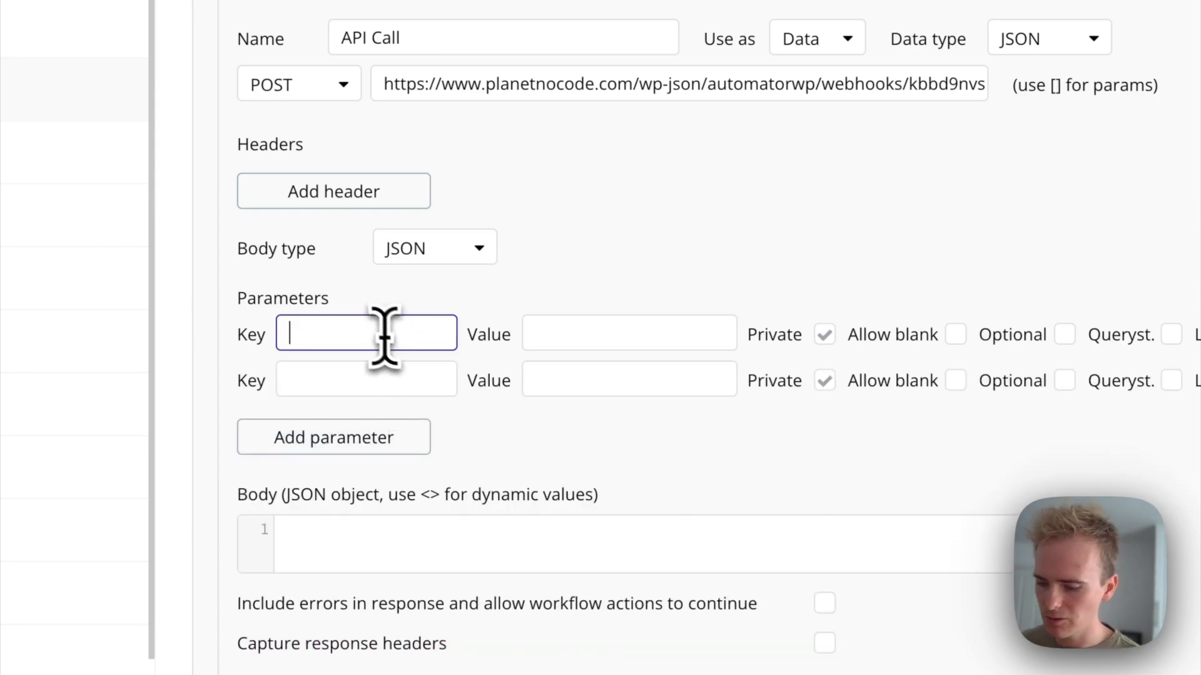
{"action": "type", "text": "title"}
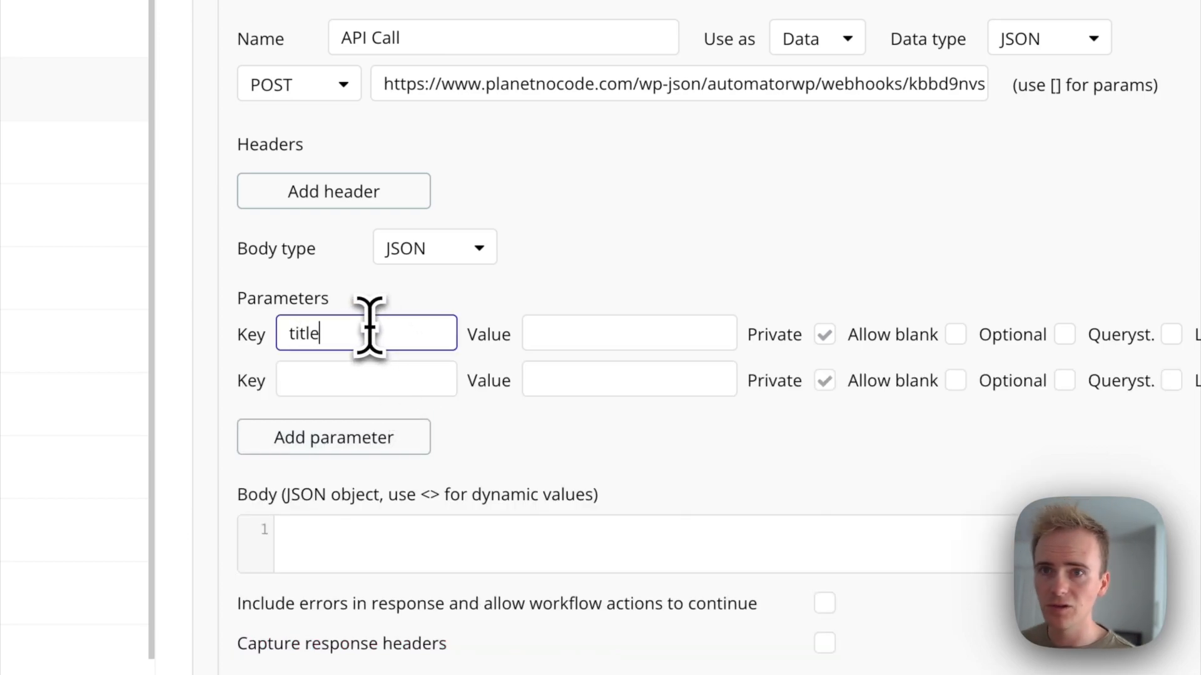
{"action": "left_click", "coordinate": [824, 334]}
{"action": "left_click", "coordinate": [824, 380]}
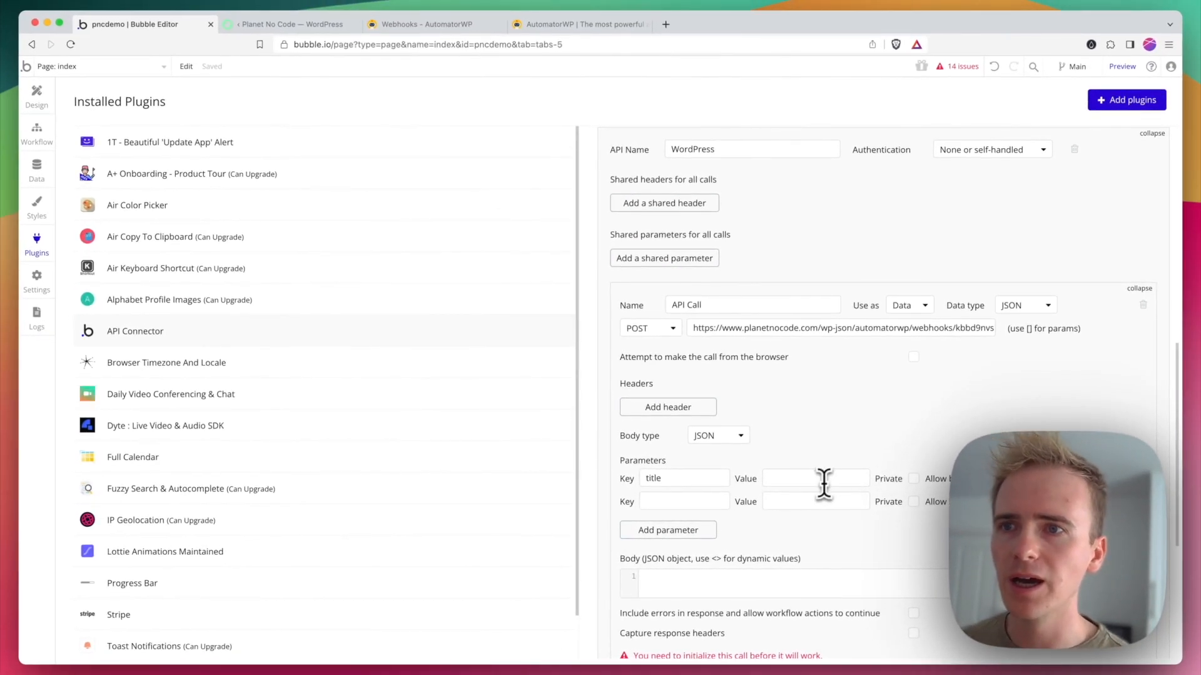
Step: Set the second parameter's key to body and the title parameter's value to "How to generate 1000s of blog posts with AI"
{"action": "left_click", "coordinate": [649, 499]}
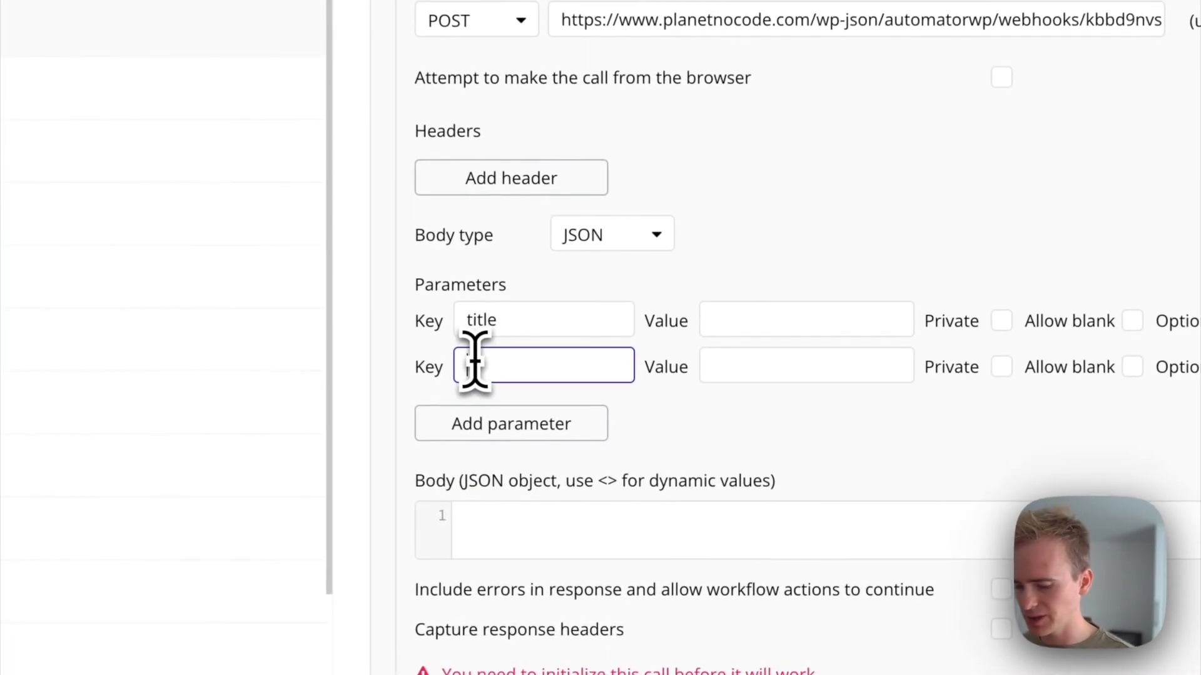
{"action": "type", "text": "body"}
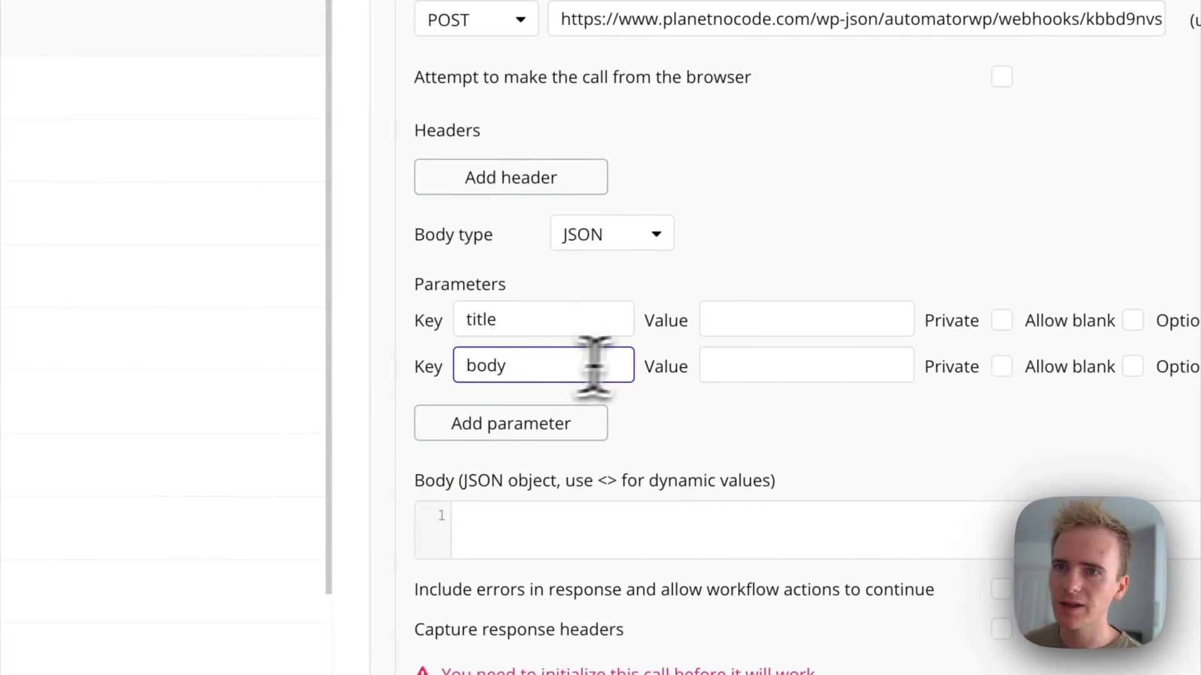
{"action": "left_click", "coordinate": [732, 313]}
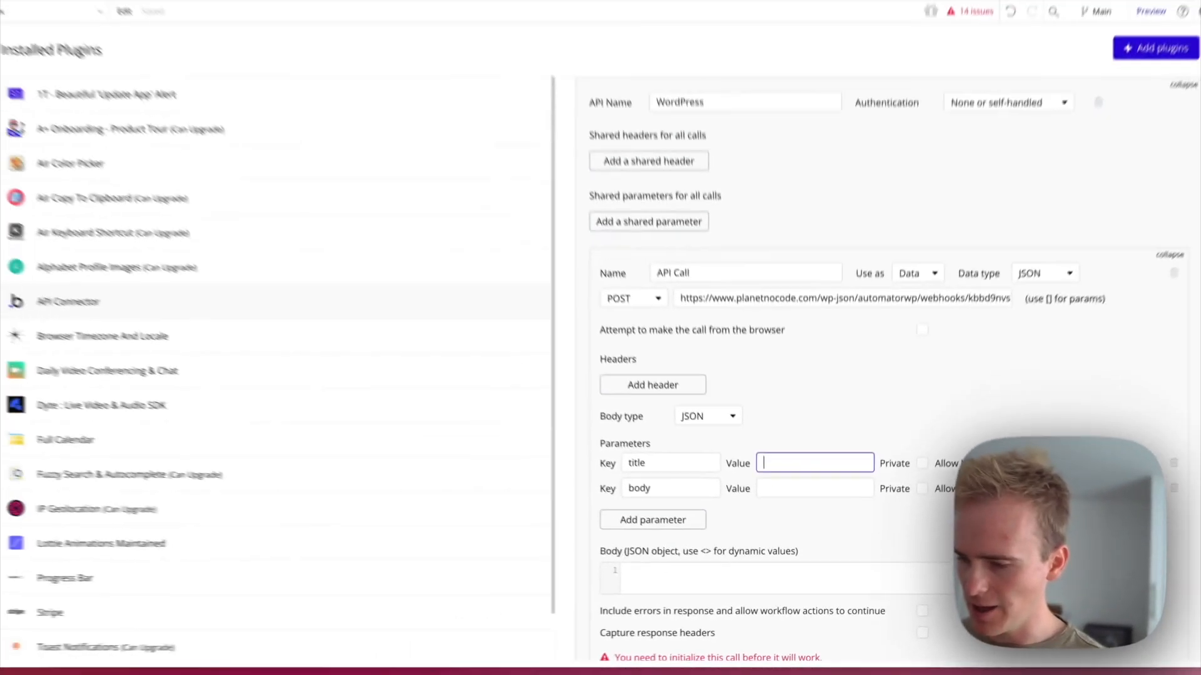
{"action": "type", "text": "How to "}
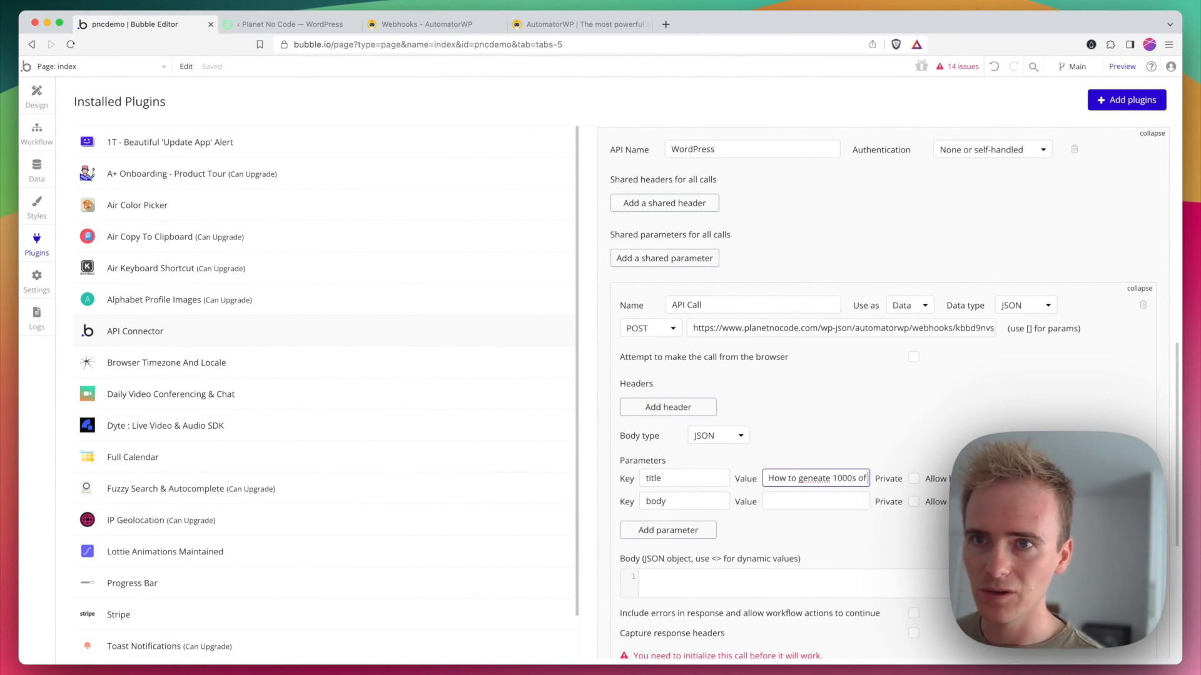
{"action": "type", "text": "geneate 1000s of"}
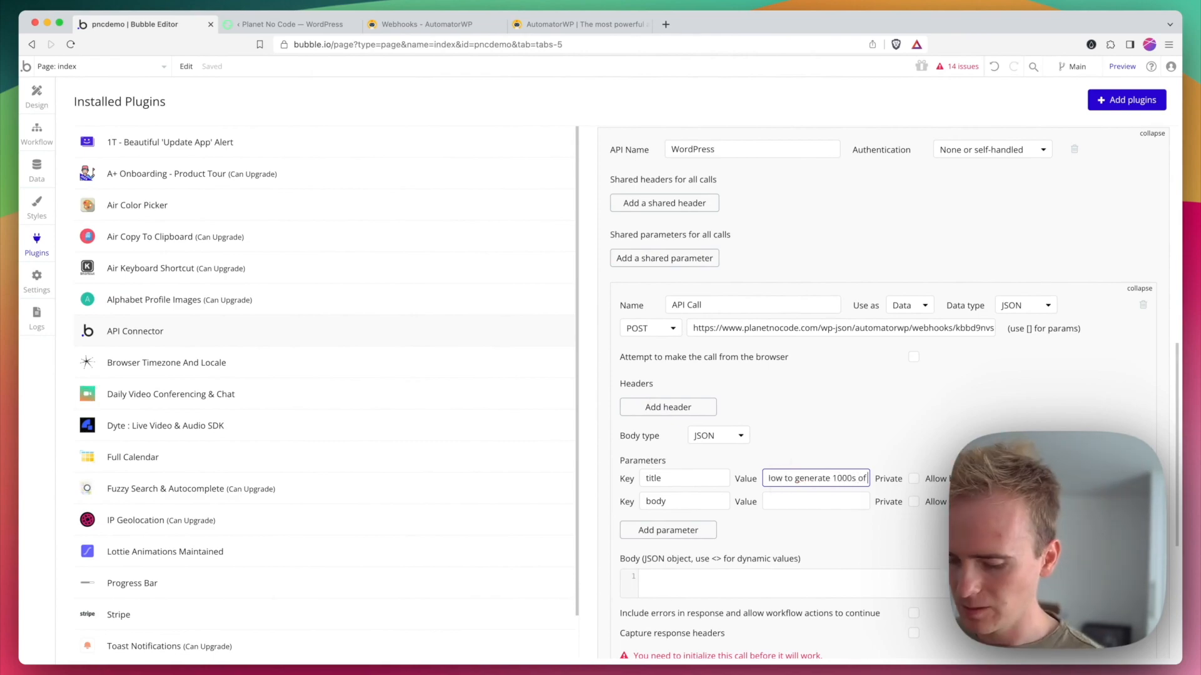
{"action": "type", "text": "blog pos"}
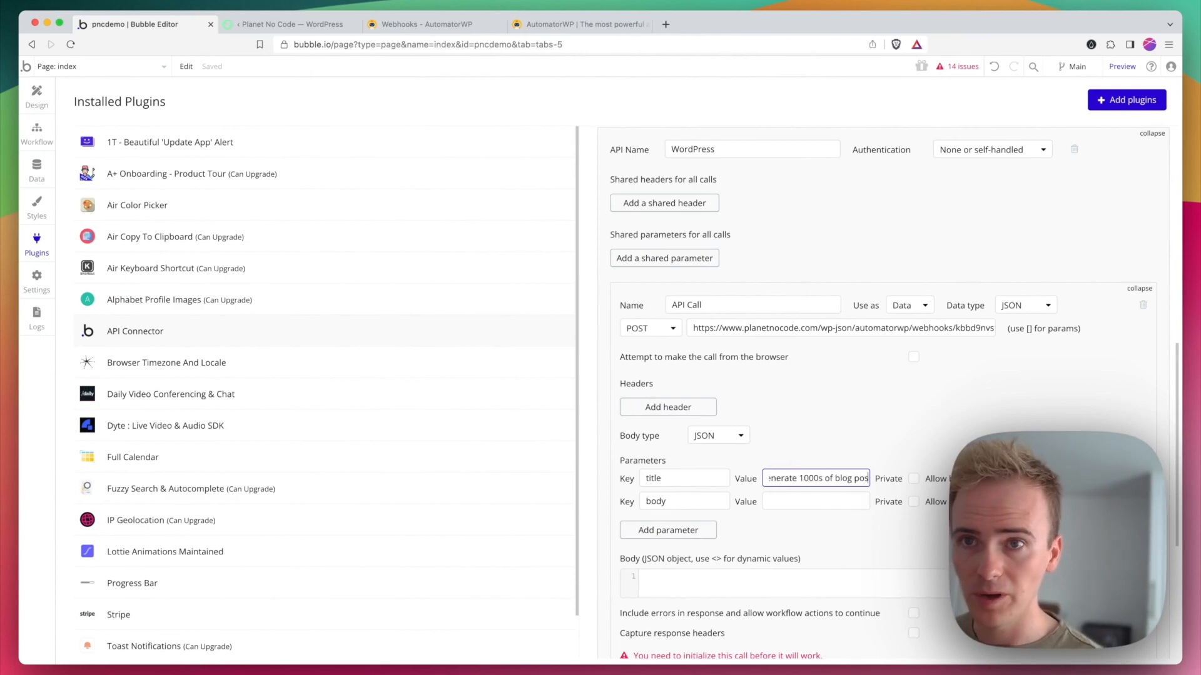
{"action": "type", "text": "ts with AI"}
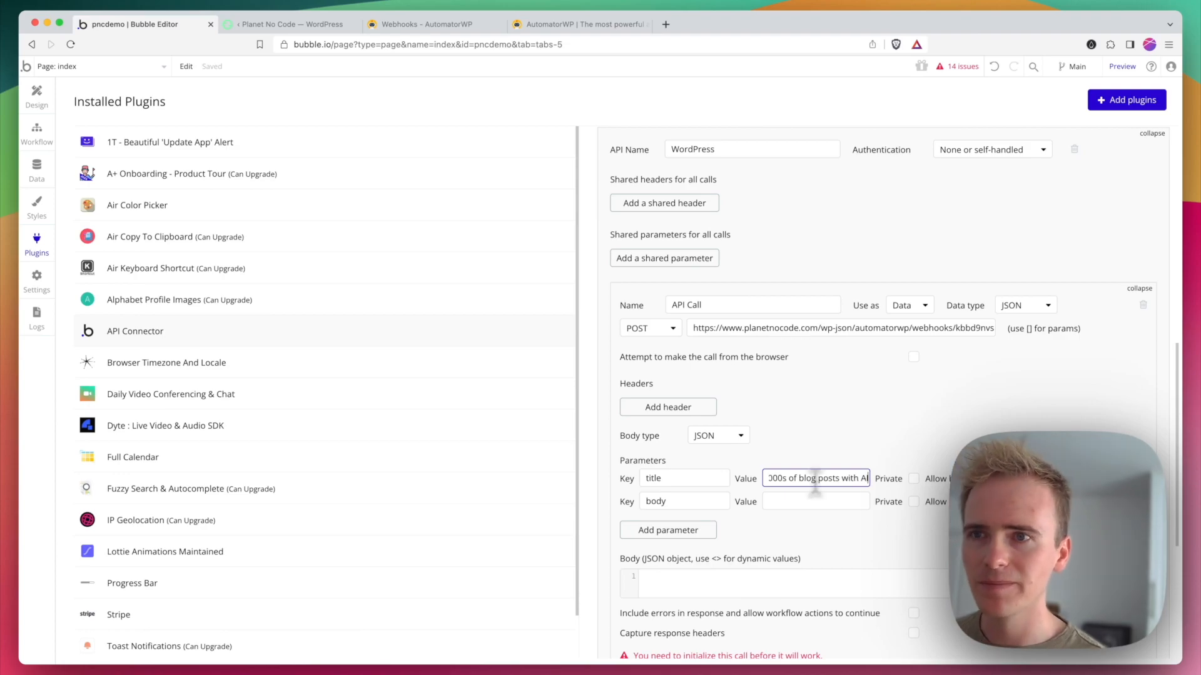
Step: Set the body parameter's value to "This is an amazing blog post for SEO created in Bubble and published to WordPress."
{"action": "left_click", "coordinate": [820, 497]}
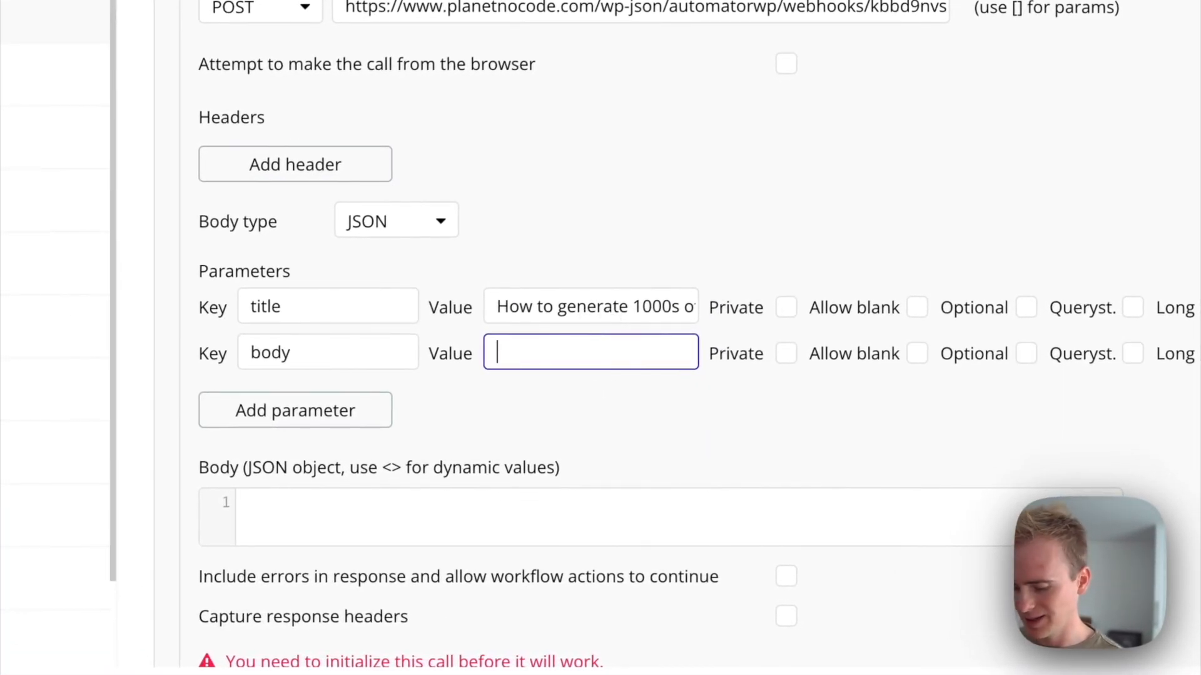
{"action": "type", "text": "This "}
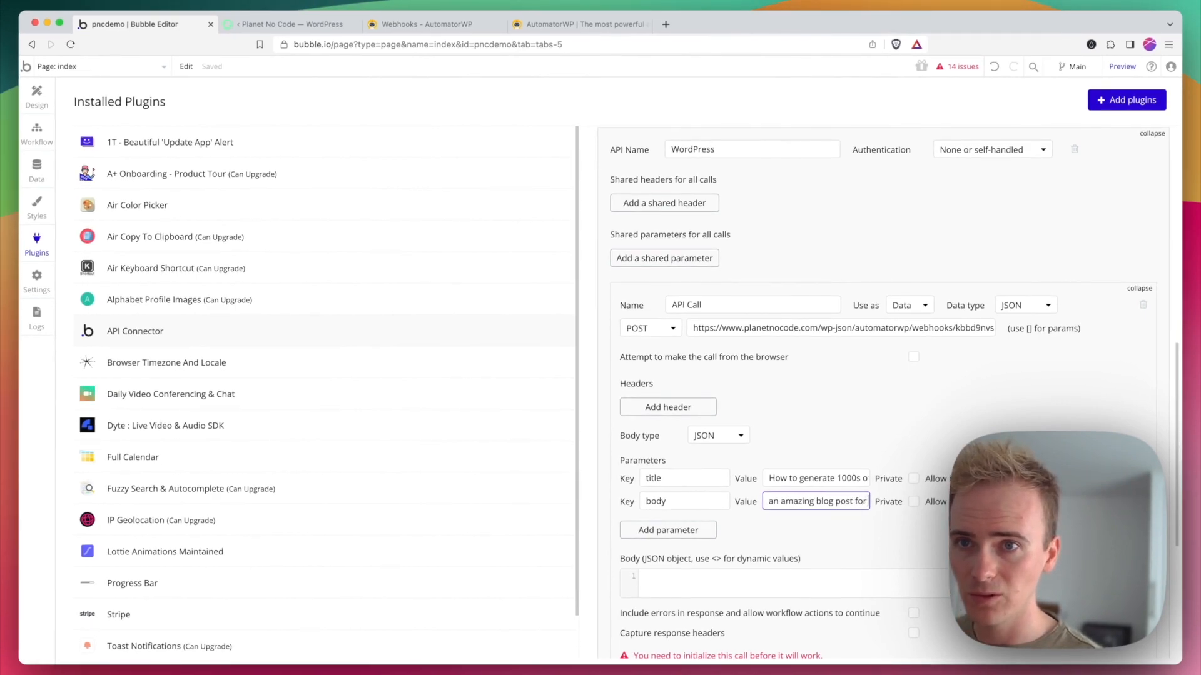
{"action": "type", "text": "reate"}
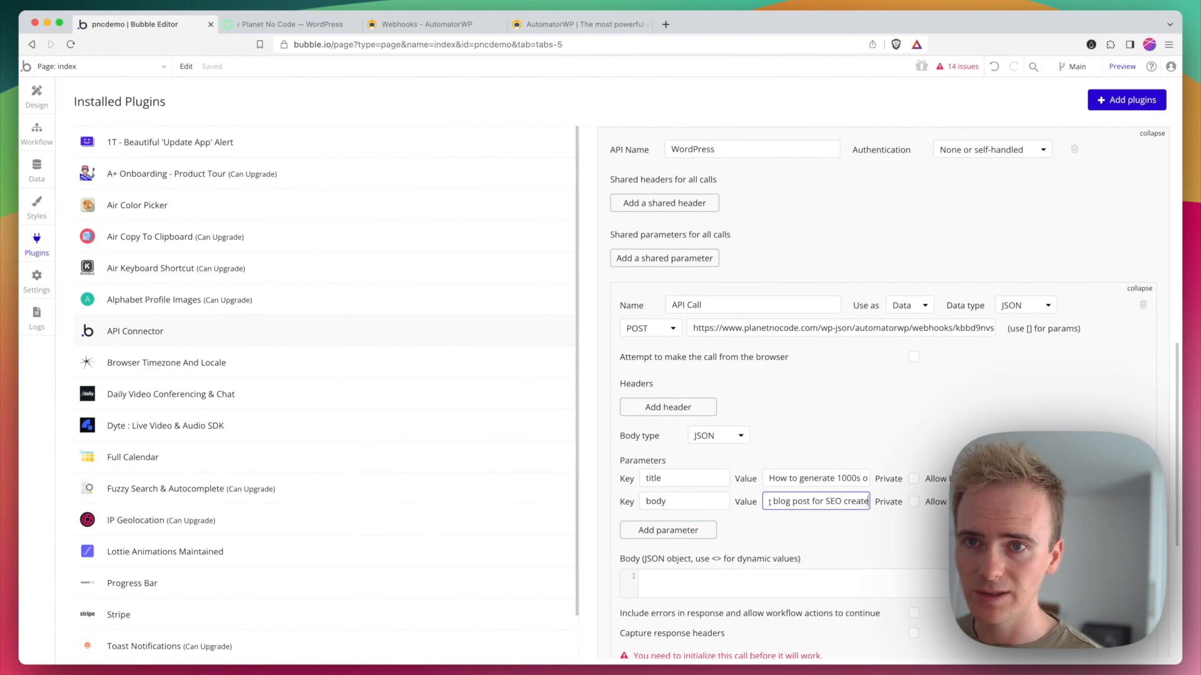
{"action": "type", "text": "d in Bubble"}
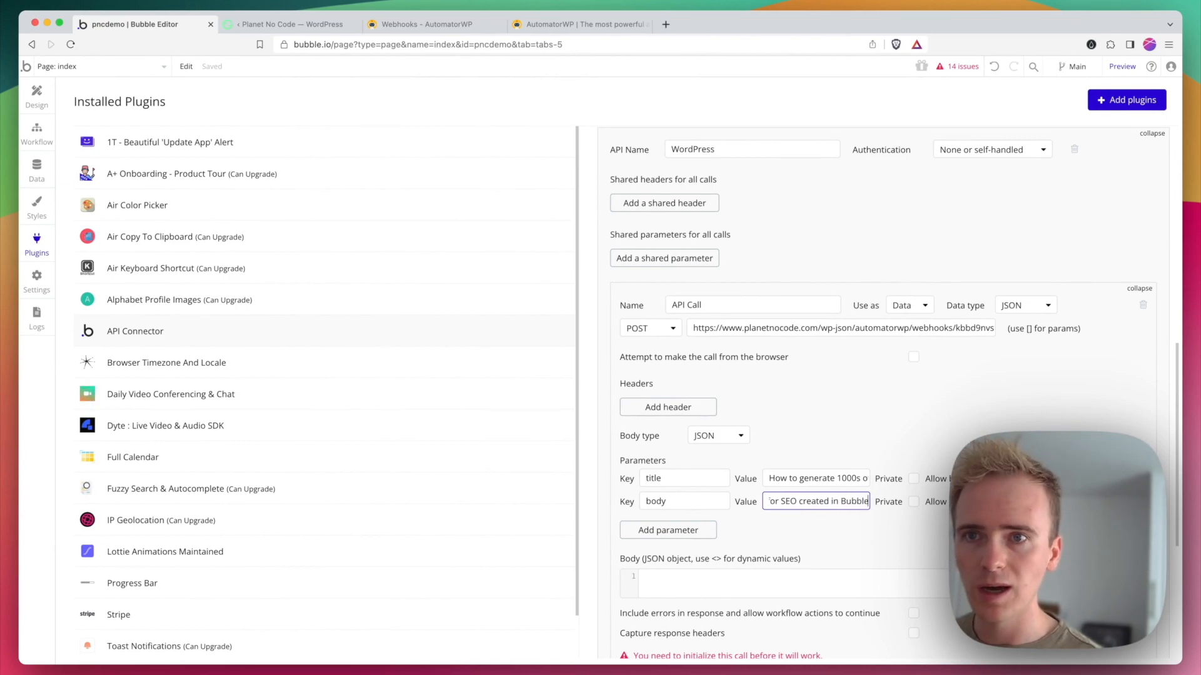
{"action": "type", "text": " and pub"}
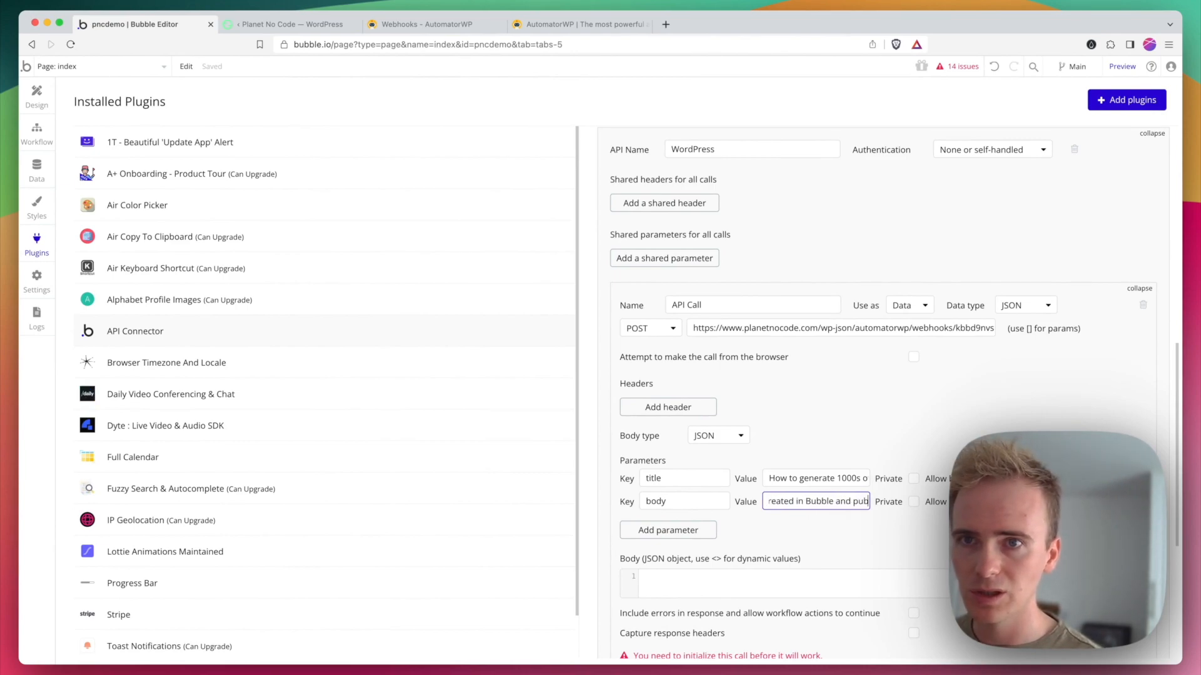
{"action": "type", "text": "lished to WordPress."}
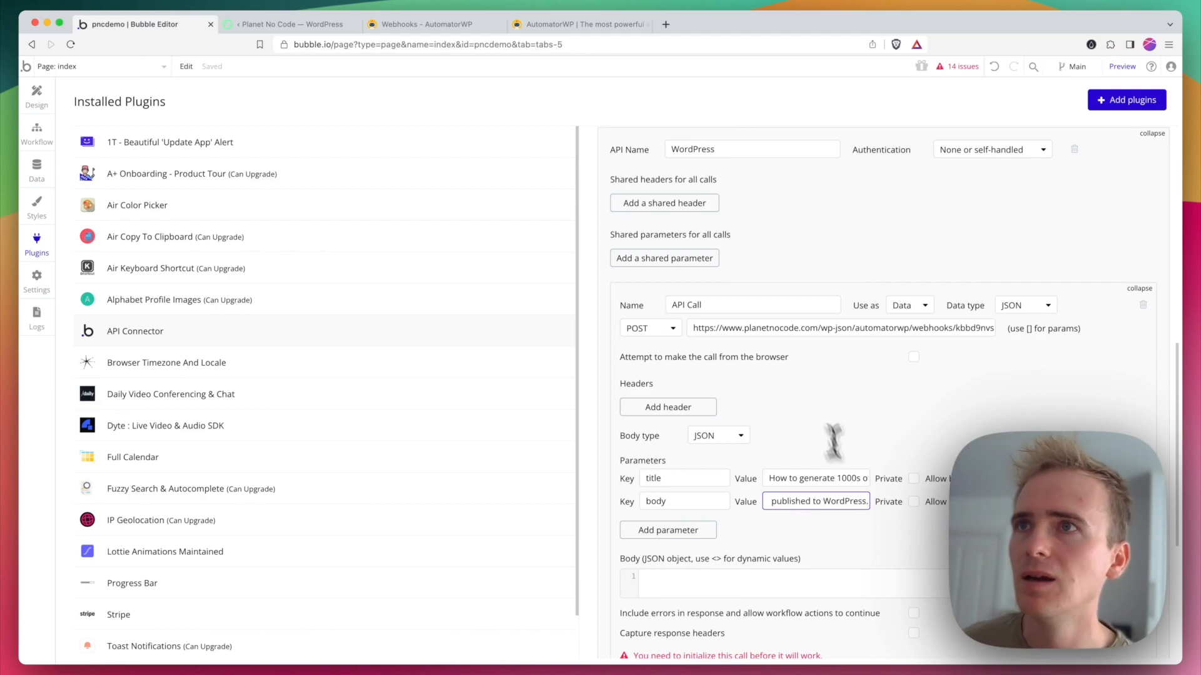
Step: Start collecting webhook samples in the WordPress automation's trigger, and initialize the Bubble API call, saving its returned values
{"action": "left_click", "coordinate": [310, 25]}
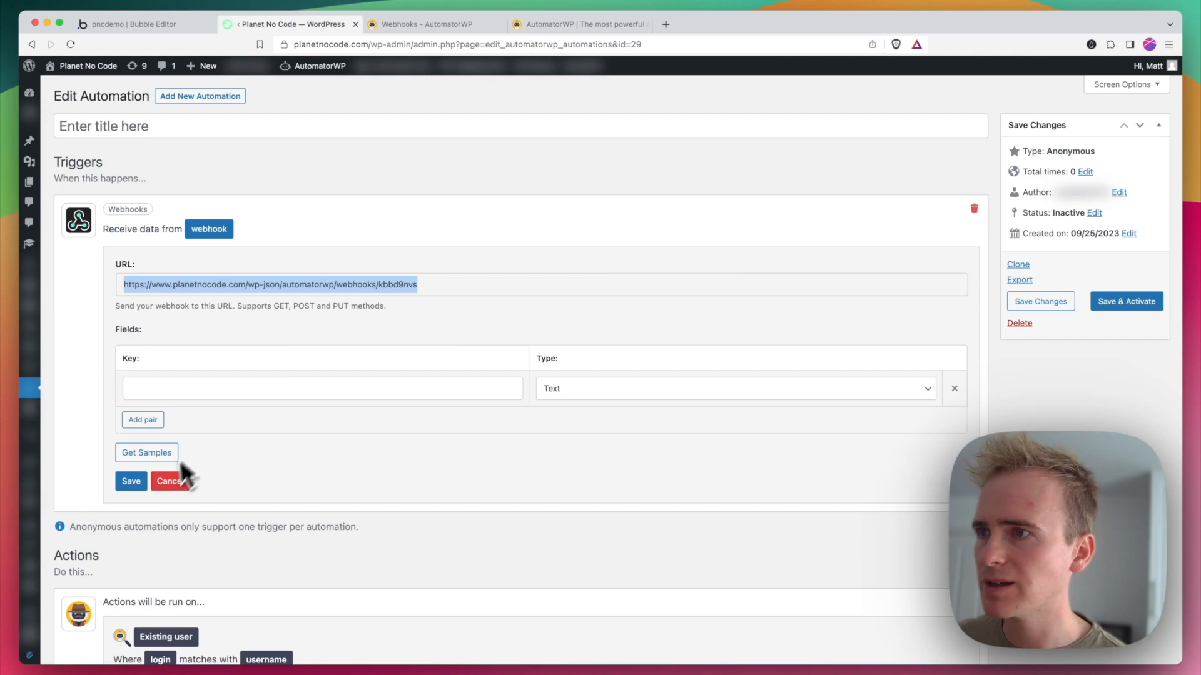
{"action": "left_click", "coordinate": [159, 455]}
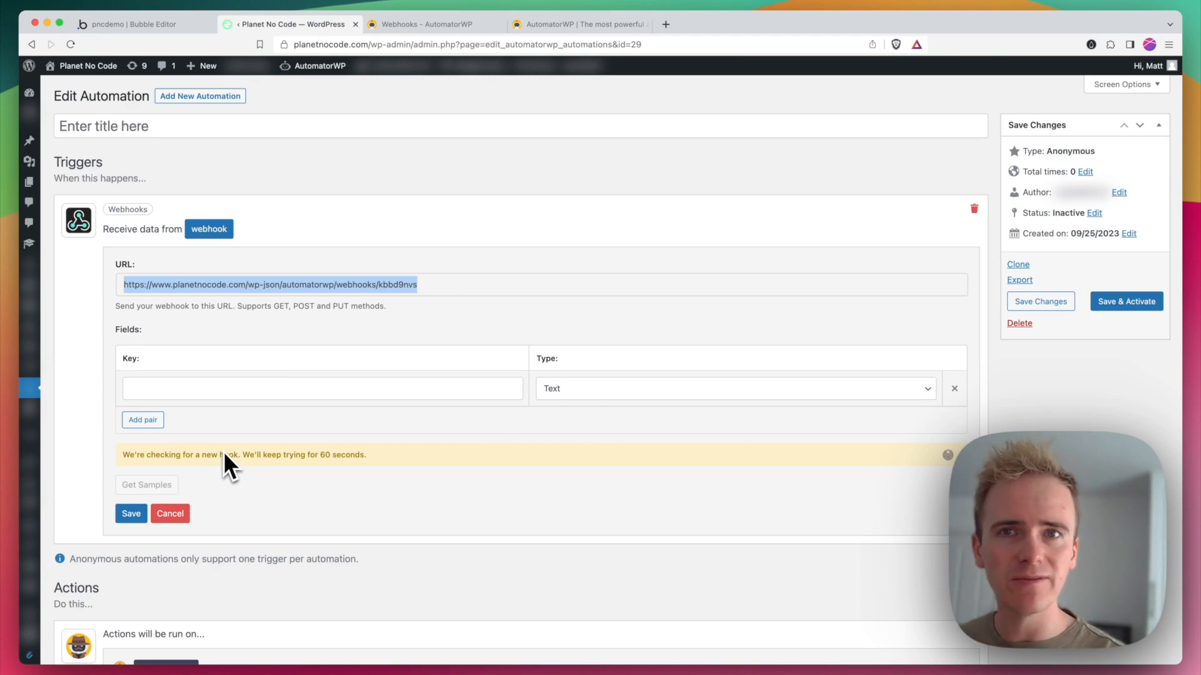
{"action": "left_click", "coordinate": [150, 22]}
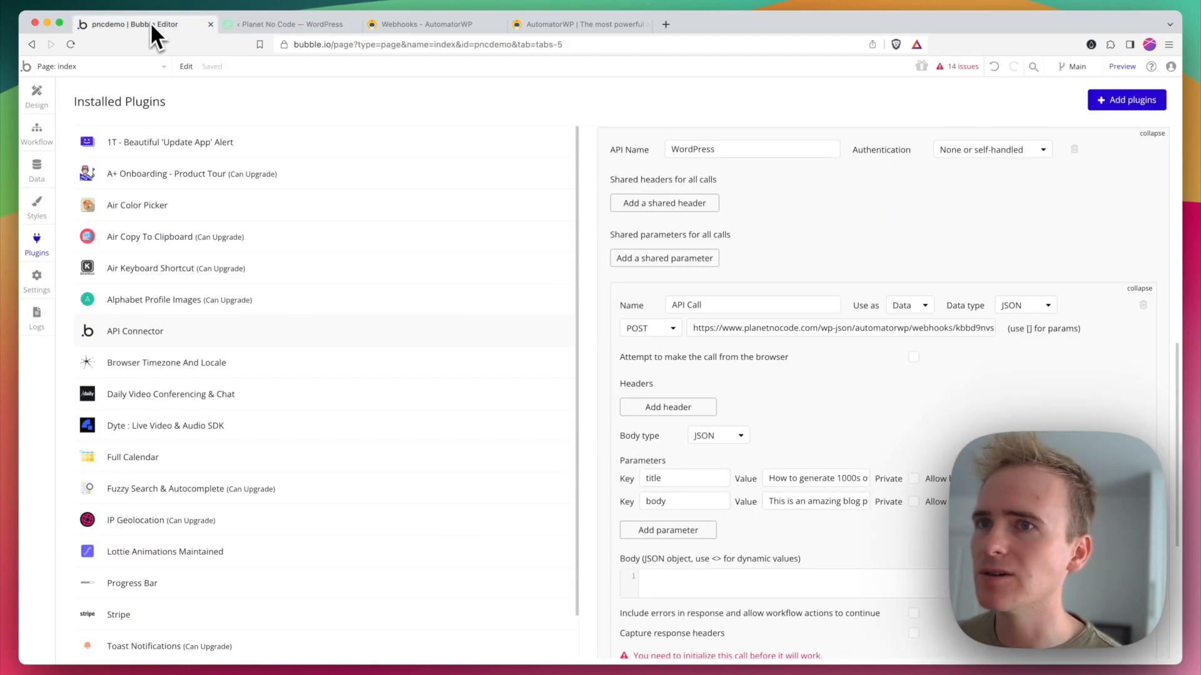
{"action": "scroll", "coordinate": [759, 516], "scroll_direction": "down", "scroll_amount": 5}
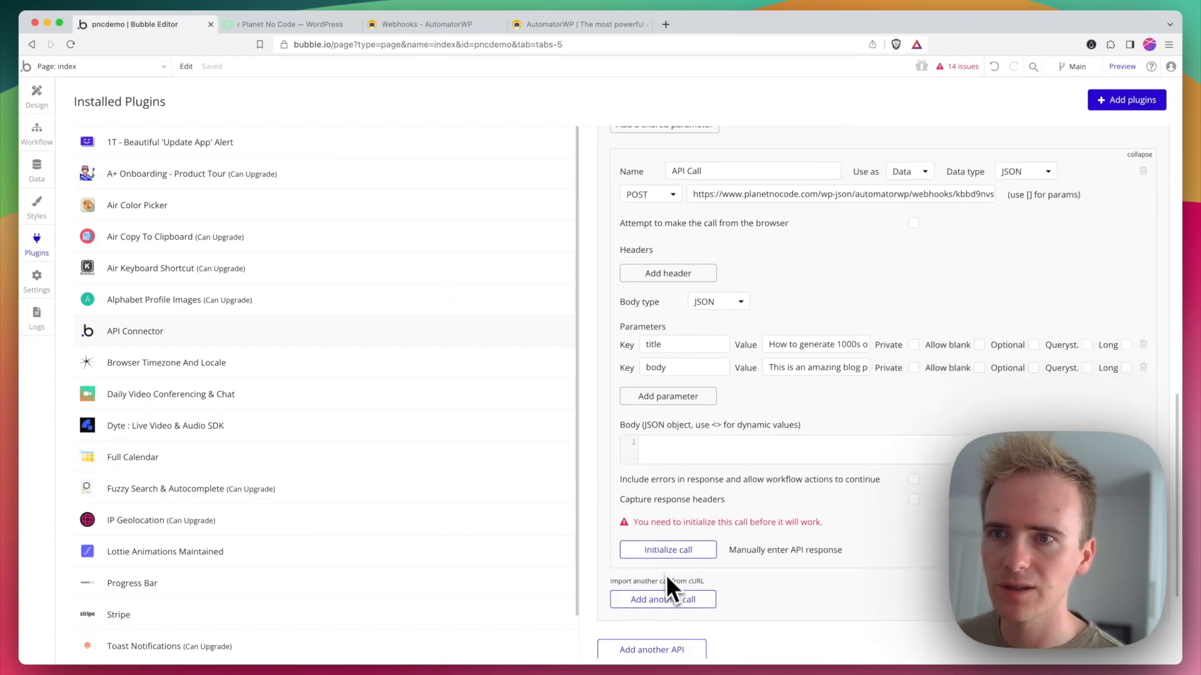
{"action": "left_click", "coordinate": [670, 550]}
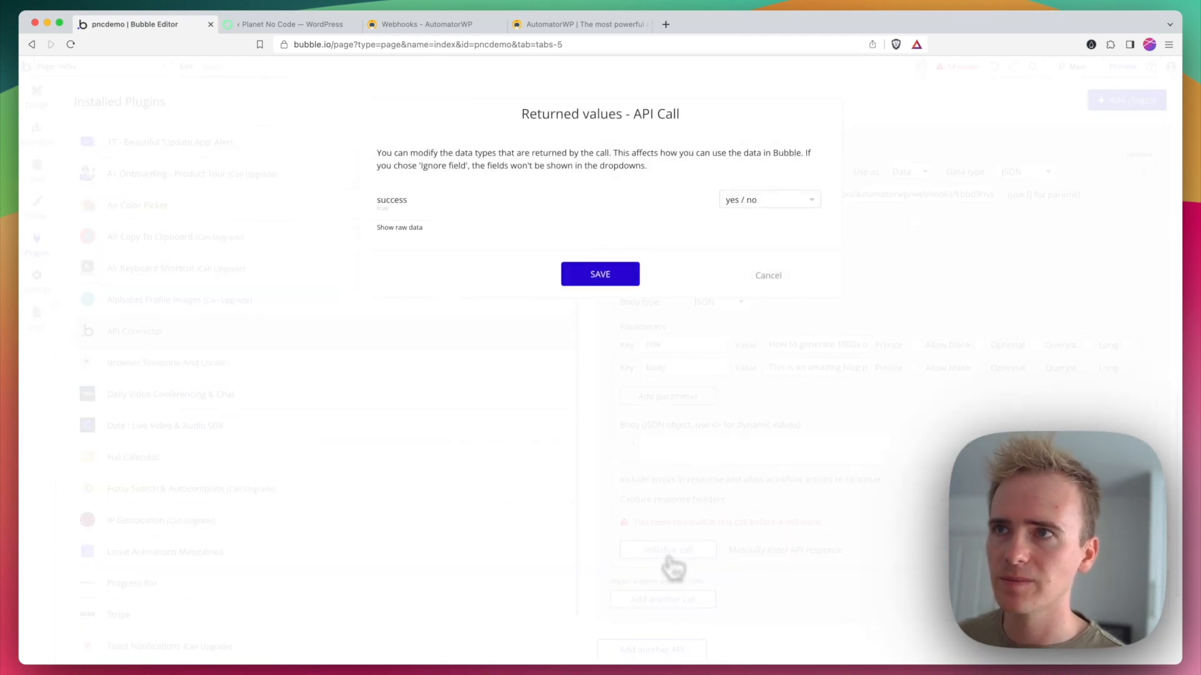
{"action": "left_click", "coordinate": [635, 275]}
Step: Switch to the WordPress automation, expand the collected Hook A data and use its fields in the webhook trigger
{"action": "left_click", "coordinate": [287, 25]}
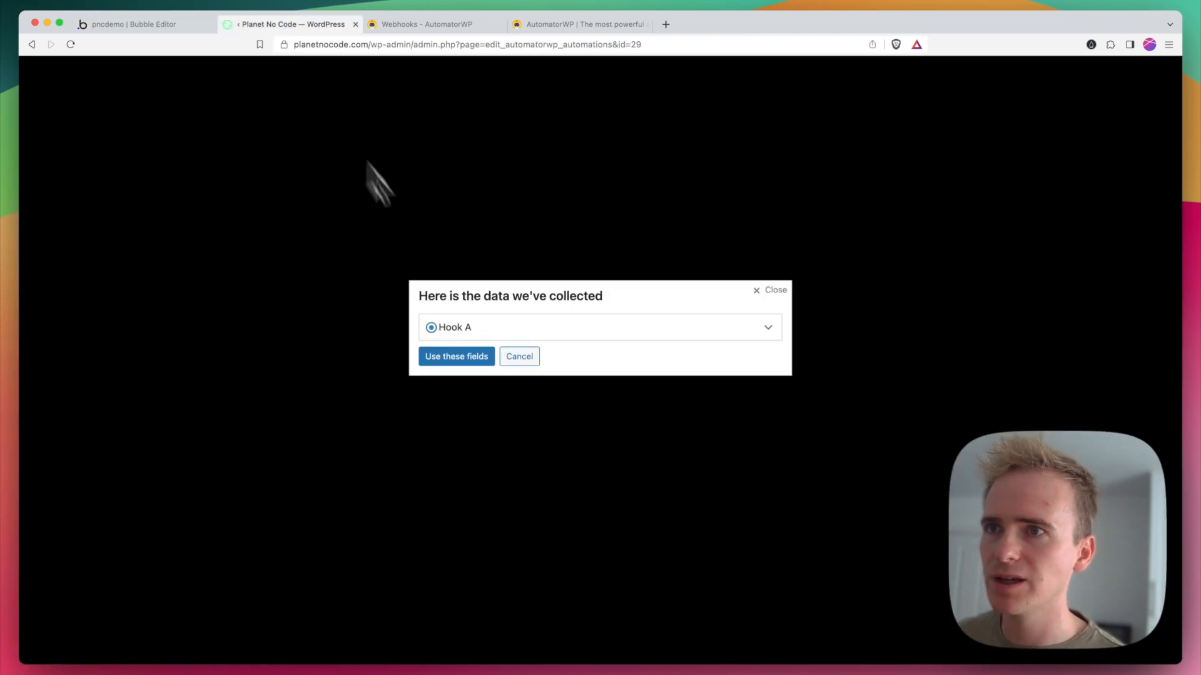
{"action": "left_click", "coordinate": [488, 331]}
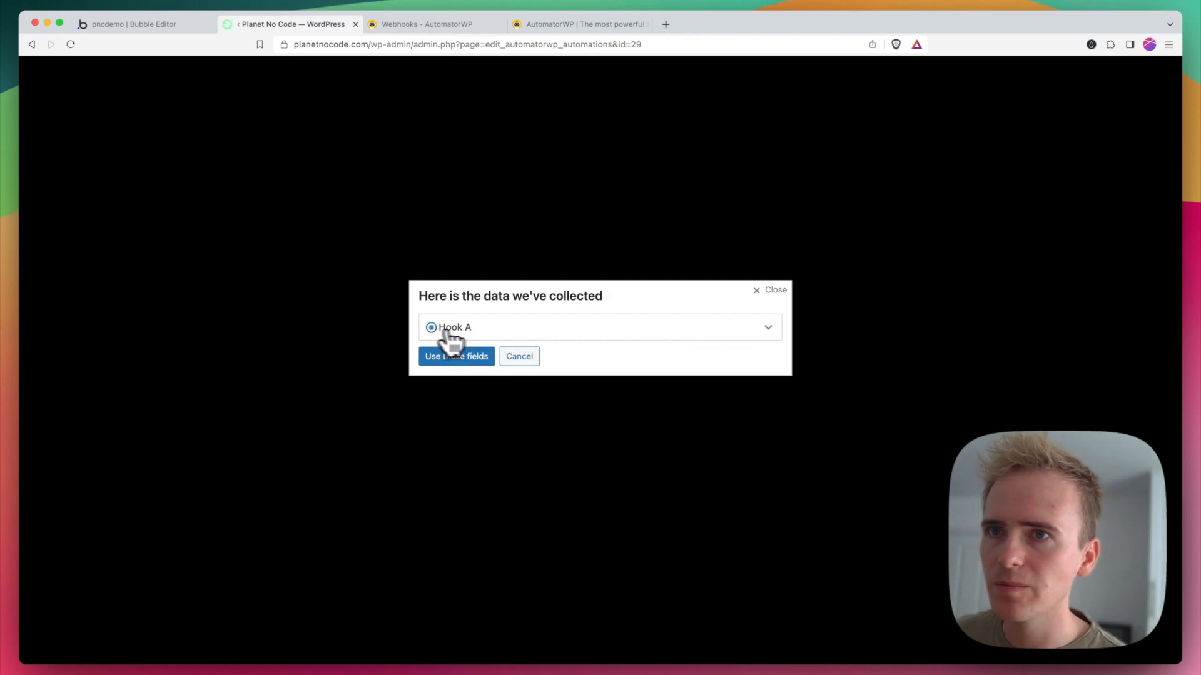
{"action": "left_click", "coordinate": [768, 330]}
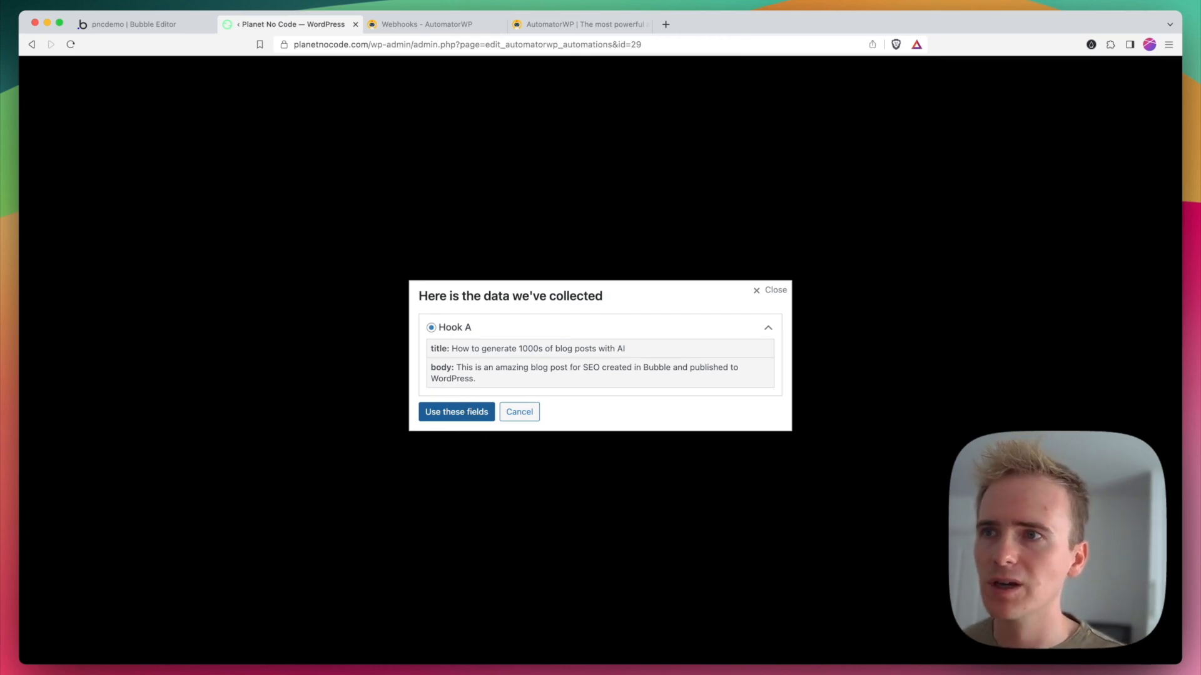
{"action": "left_click", "coordinate": [464, 416]}
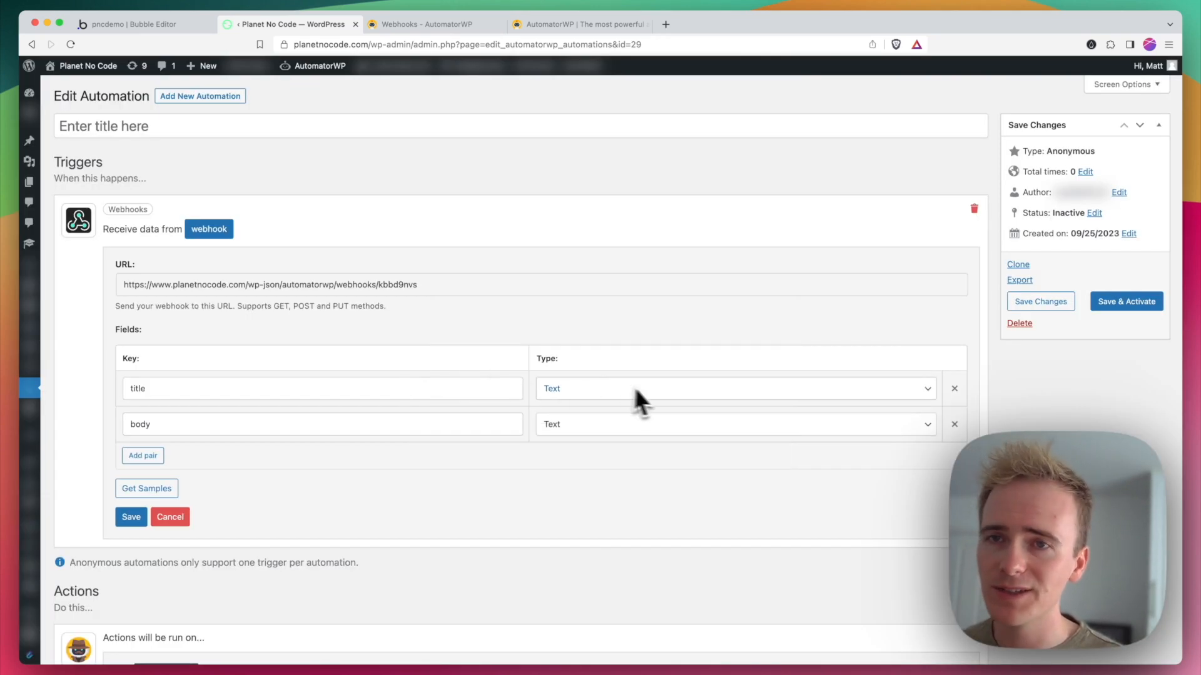
{"action": "scroll", "coordinate": [587, 403], "scroll_direction": "down", "scroll_amount": 10}
{"action": "scroll", "coordinate": [572, 418], "scroll_direction": "down", "scroll_amount": 1}
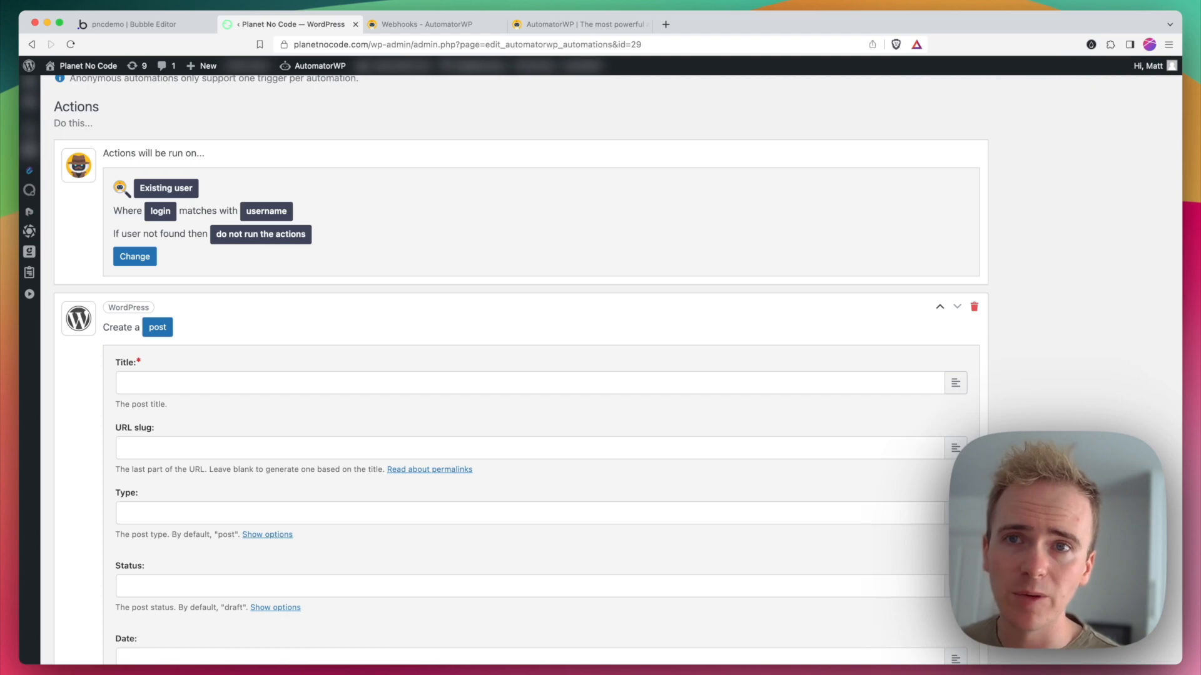
{"action": "left_click", "coordinate": [955, 383]}
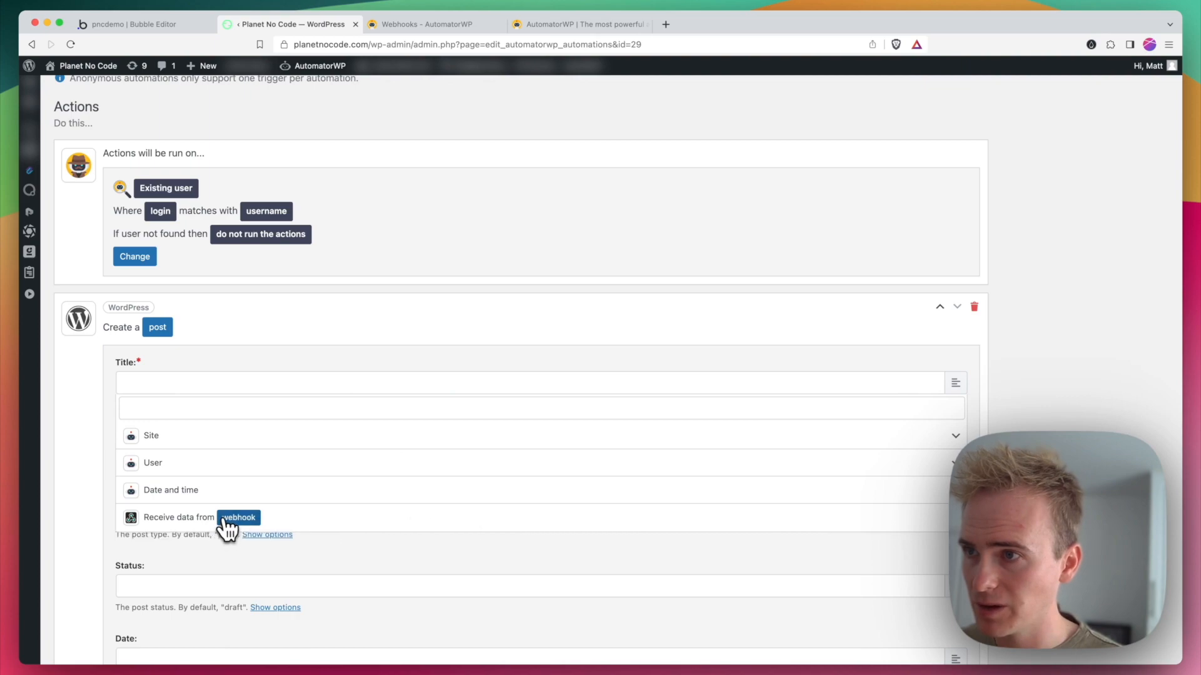
{"action": "left_click", "coordinate": [334, 549]}
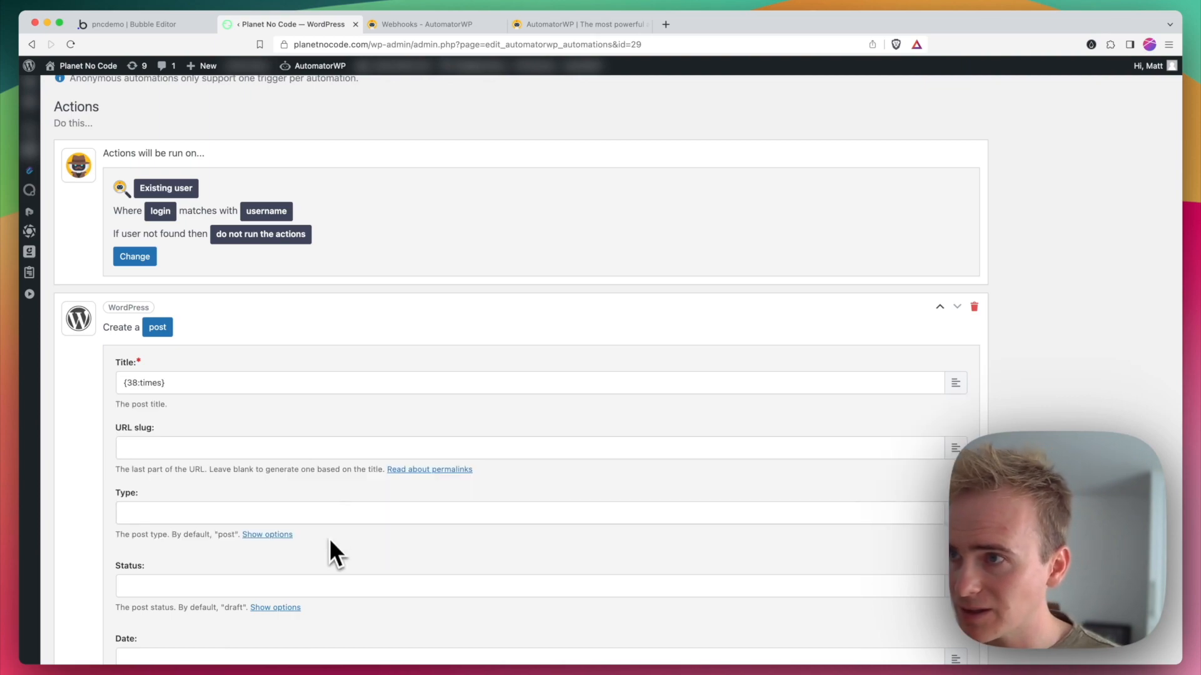
{"action": "triple_click", "coordinate": [260, 383]}
Step: Save the webhook trigger's fields and insert the webhook's title tag as the Title of the Create a post action
{"action": "scroll", "coordinate": [244, 419], "scroll_direction": "up", "scroll_amount": 7}
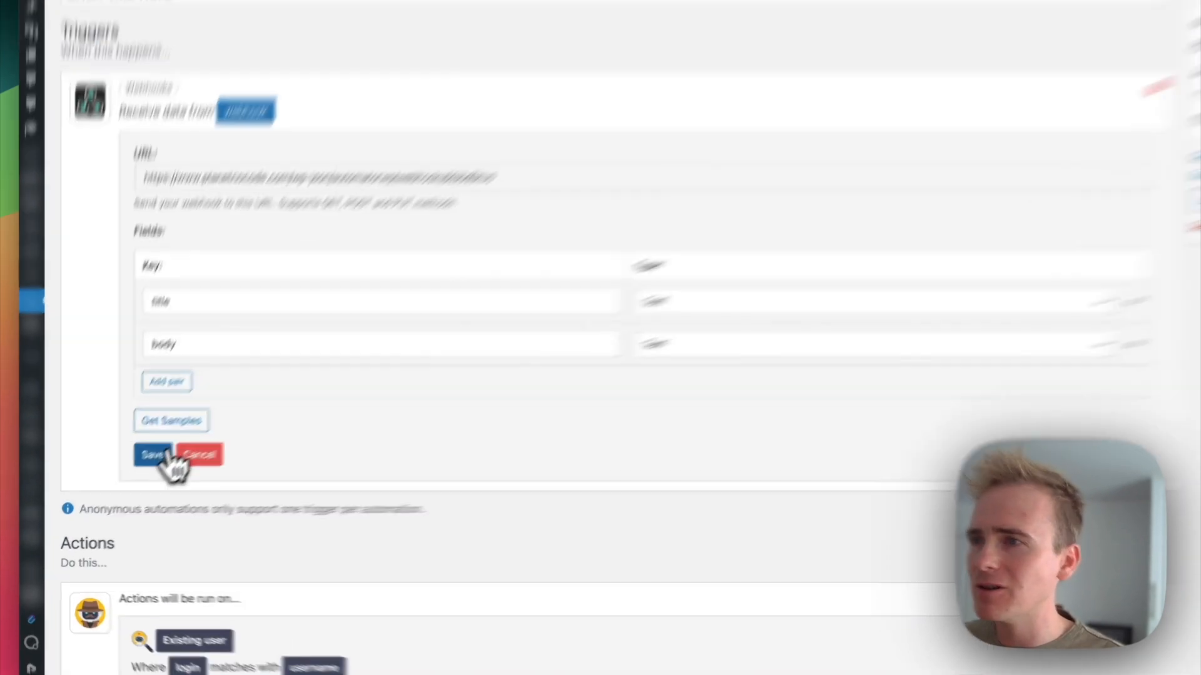
{"action": "left_click", "coordinate": [130, 472]}
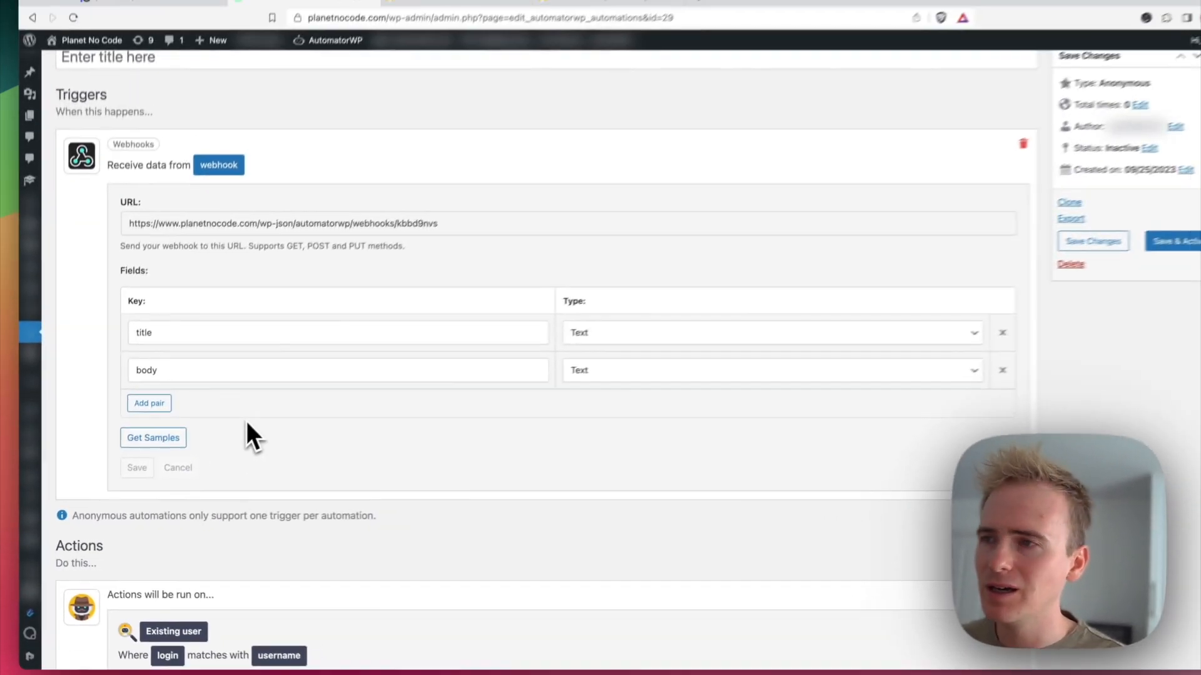
{"action": "scroll", "coordinate": [313, 531], "scroll_direction": "down", "scroll_amount": 4}
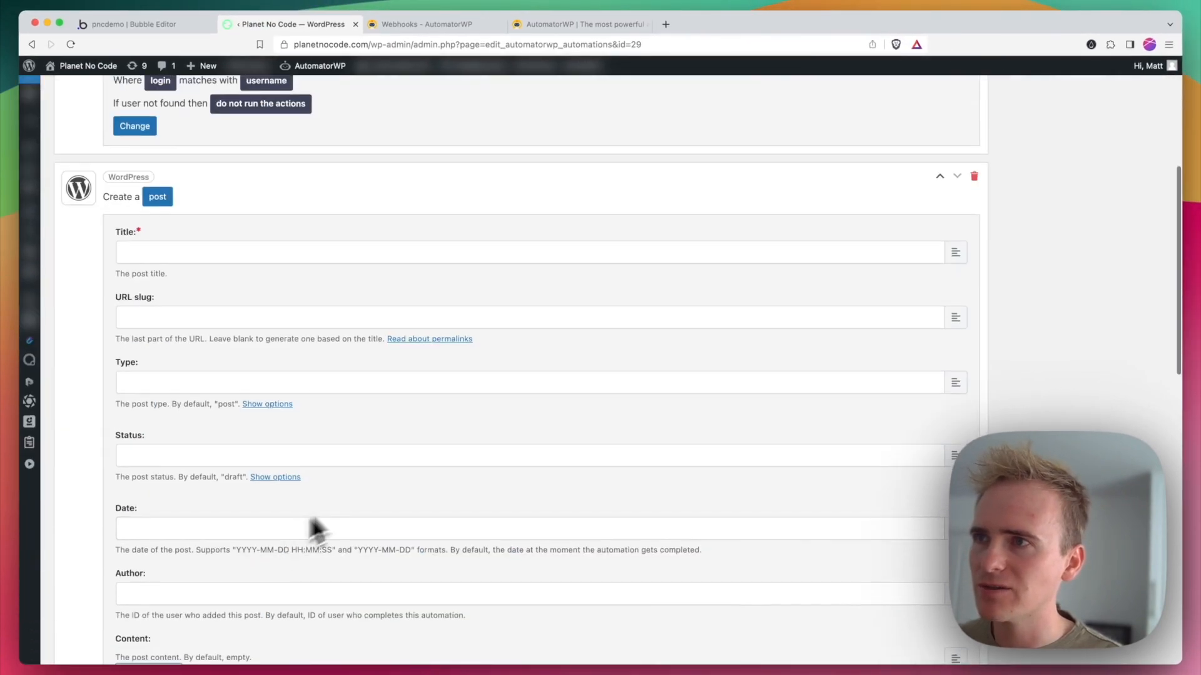
{"action": "scroll", "coordinate": [595, 461], "scroll_direction": "up", "scroll_amount": 4}
{"action": "left_click", "coordinate": [945, 508]}
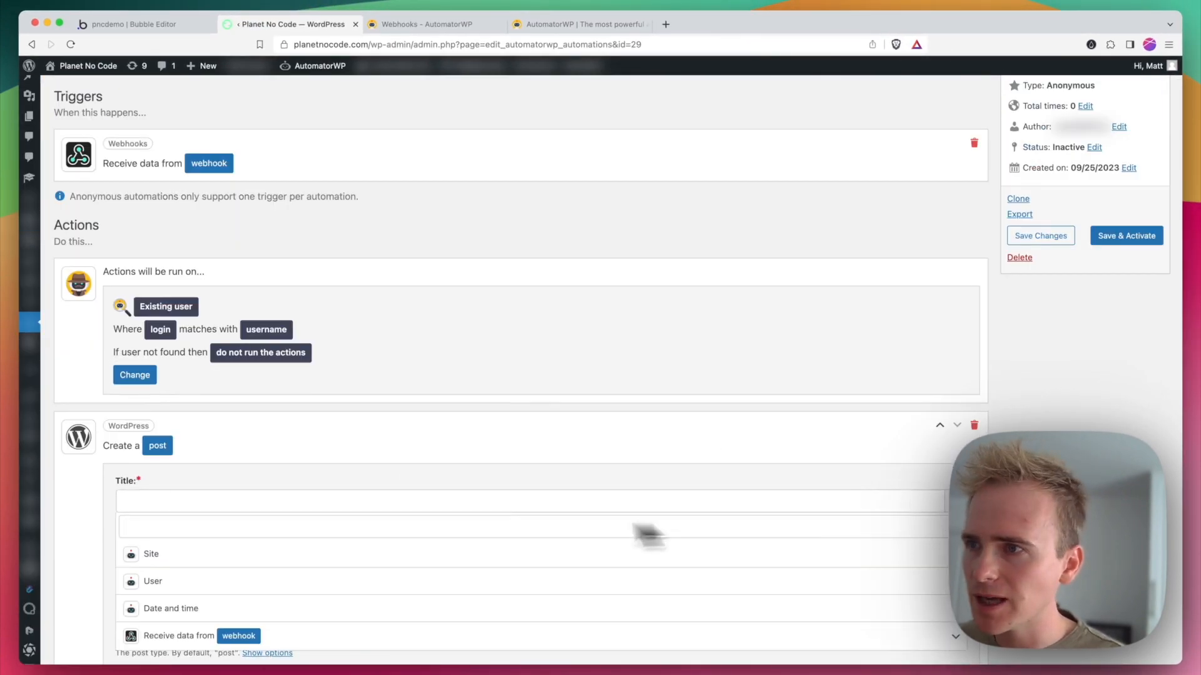
{"action": "scroll", "coordinate": [434, 496], "scroll_direction": "down", "scroll_amount": 1}
{"action": "left_click", "coordinate": [238, 604]}
{"action": "scroll", "coordinate": [325, 616], "scroll_direction": "down", "scroll_amount": 1}
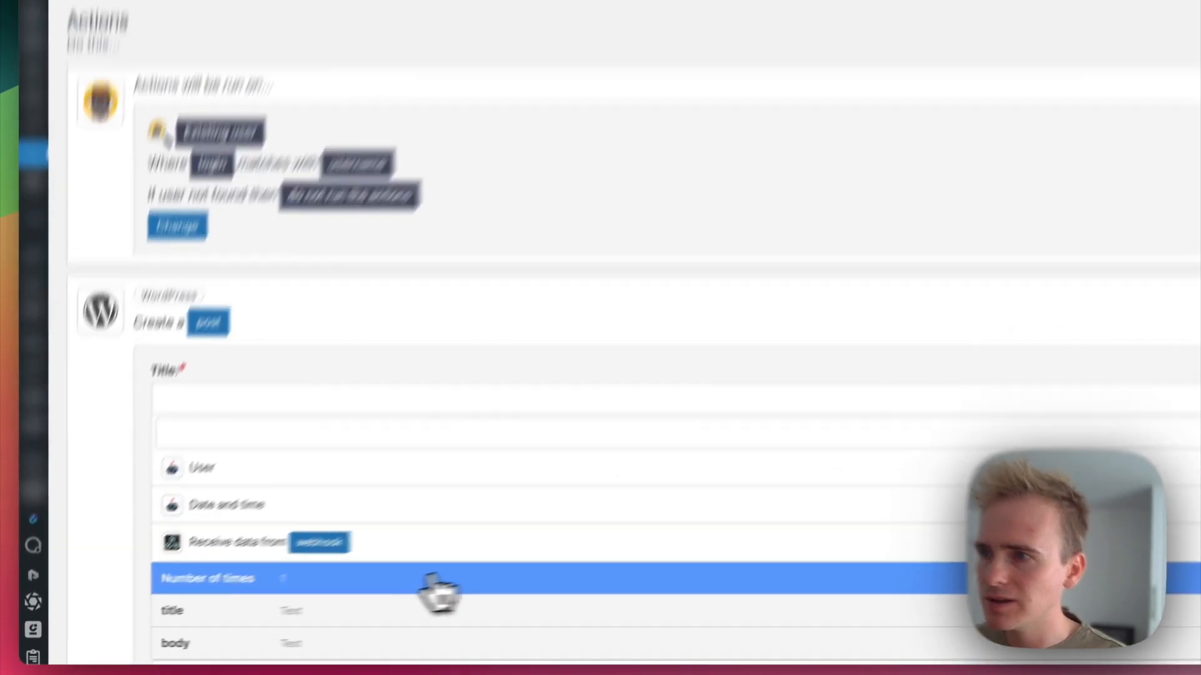
{"action": "left_click", "coordinate": [300, 626]}
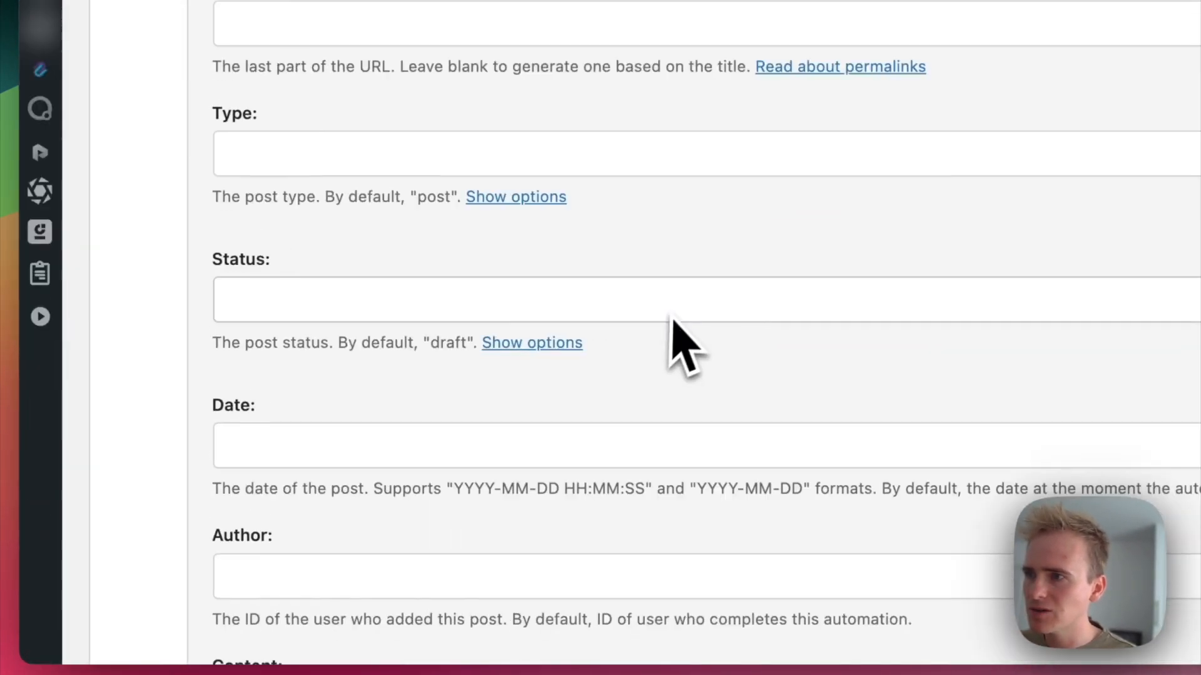
Step: Insert the webhook's body tag into the Content of the Create a post action
{"action": "scroll", "coordinate": [671, 319], "scroll_direction": "down", "scroll_amount": 2}
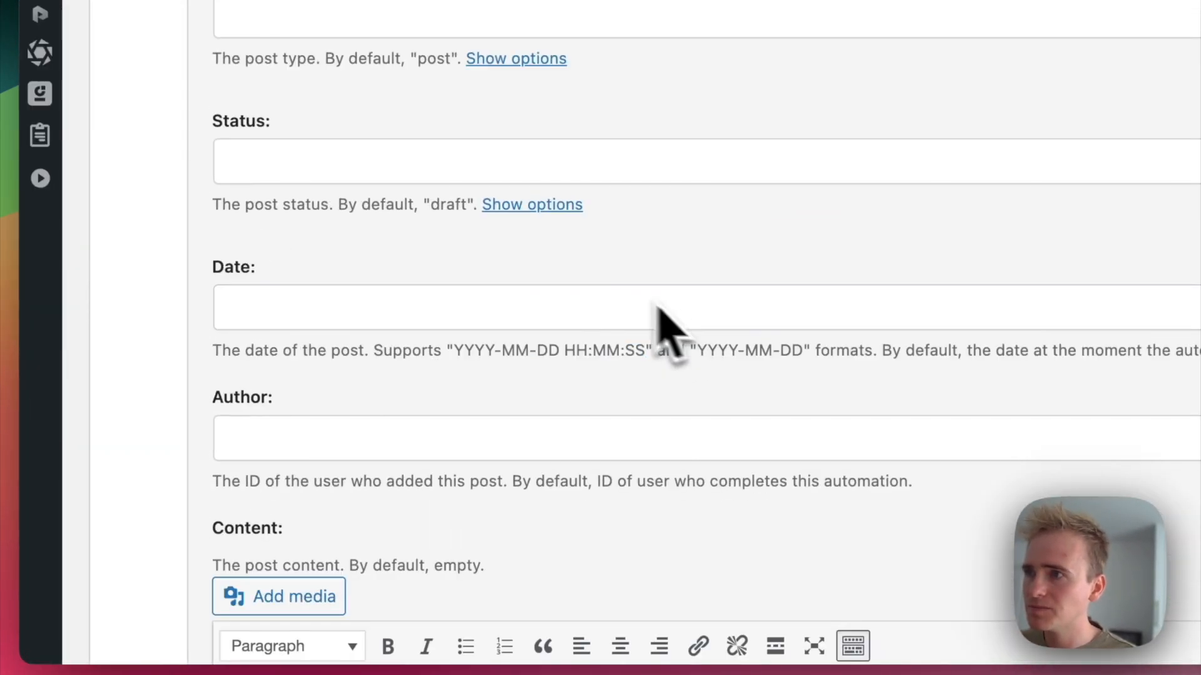
{"action": "scroll", "coordinate": [532, 147], "scroll_direction": "down", "scroll_amount": 4}
{"action": "scroll", "coordinate": [329, 299], "scroll_direction": "down", "scroll_amount": 4}
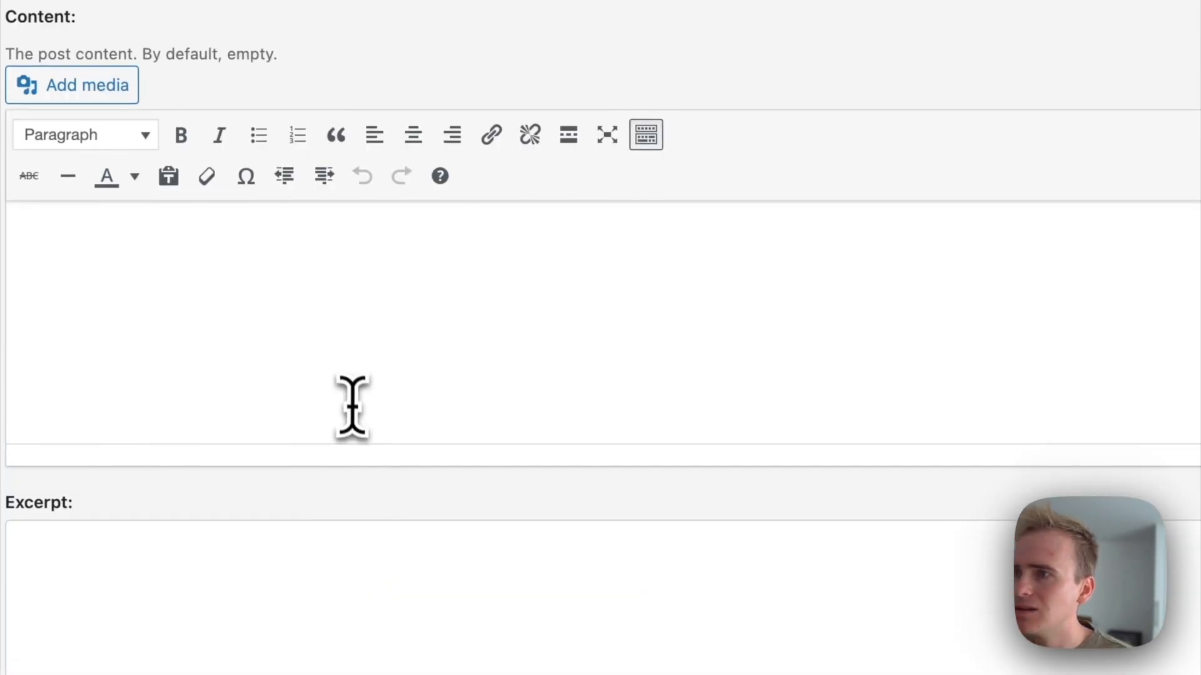
{"action": "left_click", "coordinate": [354, 400]}
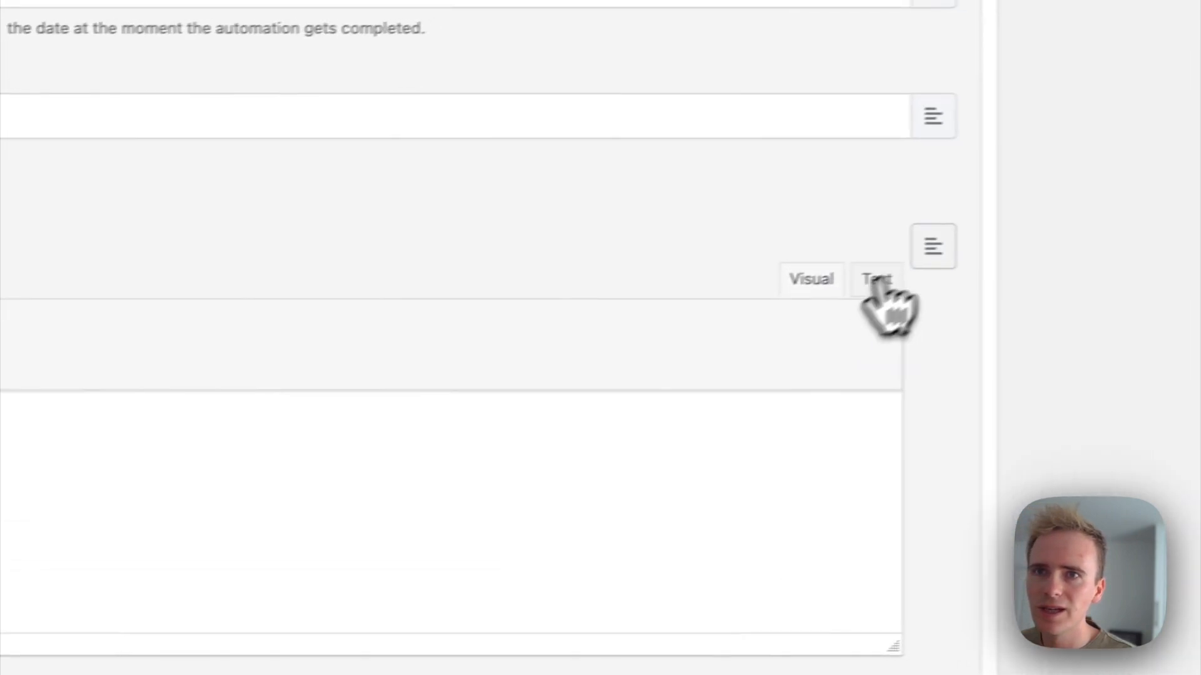
{"action": "left_click", "coordinate": [933, 248]}
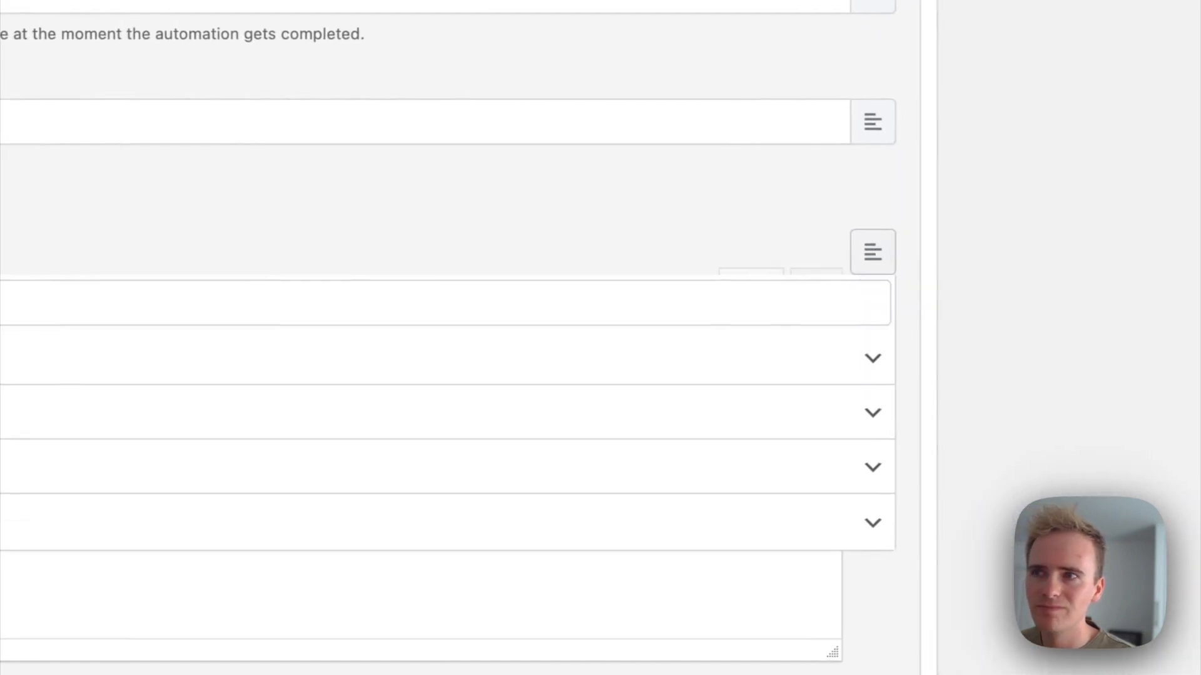
{"action": "left_click", "coordinate": [486, 379]}
{"action": "scroll", "coordinate": [450, 369], "scroll_direction": "down", "scroll_amount": 1}
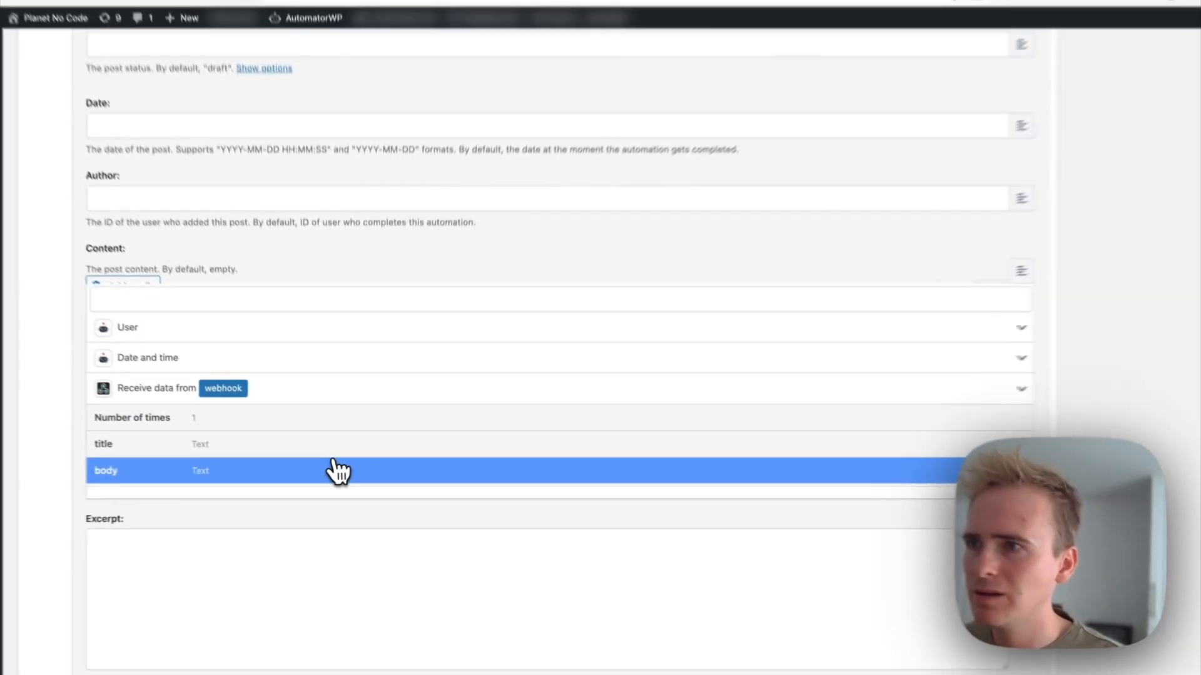
{"action": "left_click", "coordinate": [291, 458]}
Step: Review the Create a post action's remaining fields, from Status to Post Meta, and the automation's trigger and save settings
{"action": "scroll", "coordinate": [375, 445], "scroll_direction": "down", "scroll_amount": 5}
{"action": "scroll", "coordinate": [388, 441], "scroll_direction": "down", "scroll_amount": 3}
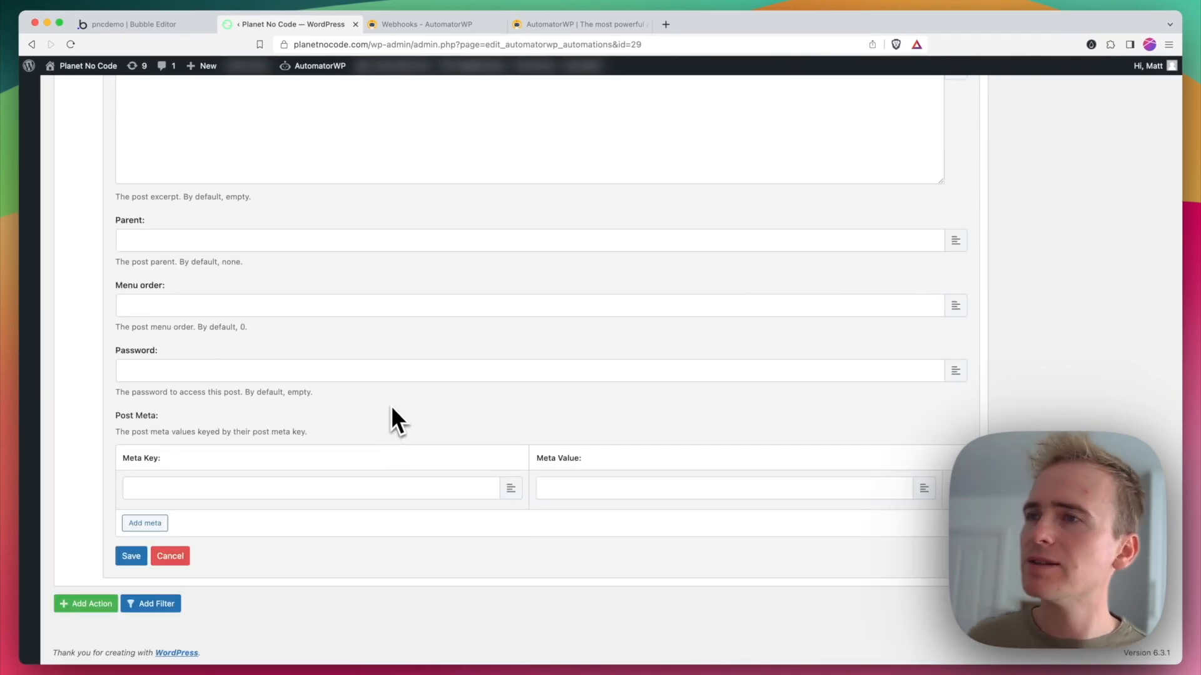
{"action": "scroll", "coordinate": [391, 413], "scroll_direction": "up", "scroll_amount": 5}
{"action": "scroll", "coordinate": [387, 413], "scroll_direction": "up", "scroll_amount": 5}
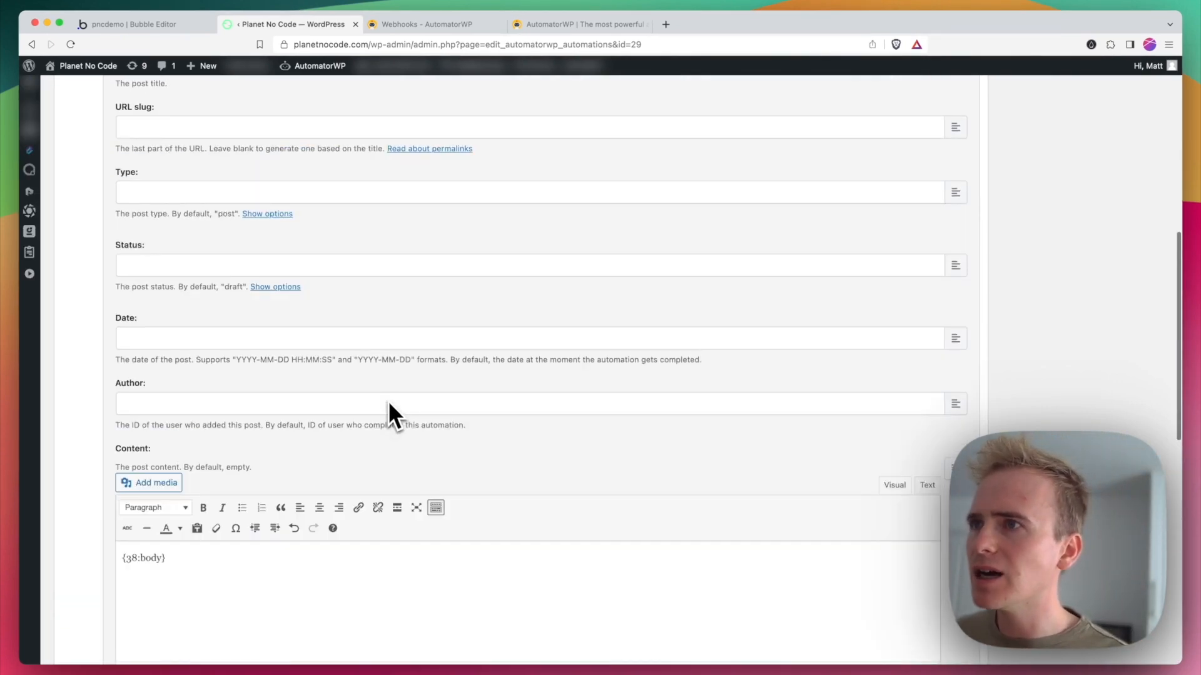
{"action": "left_click", "coordinate": [235, 291]}
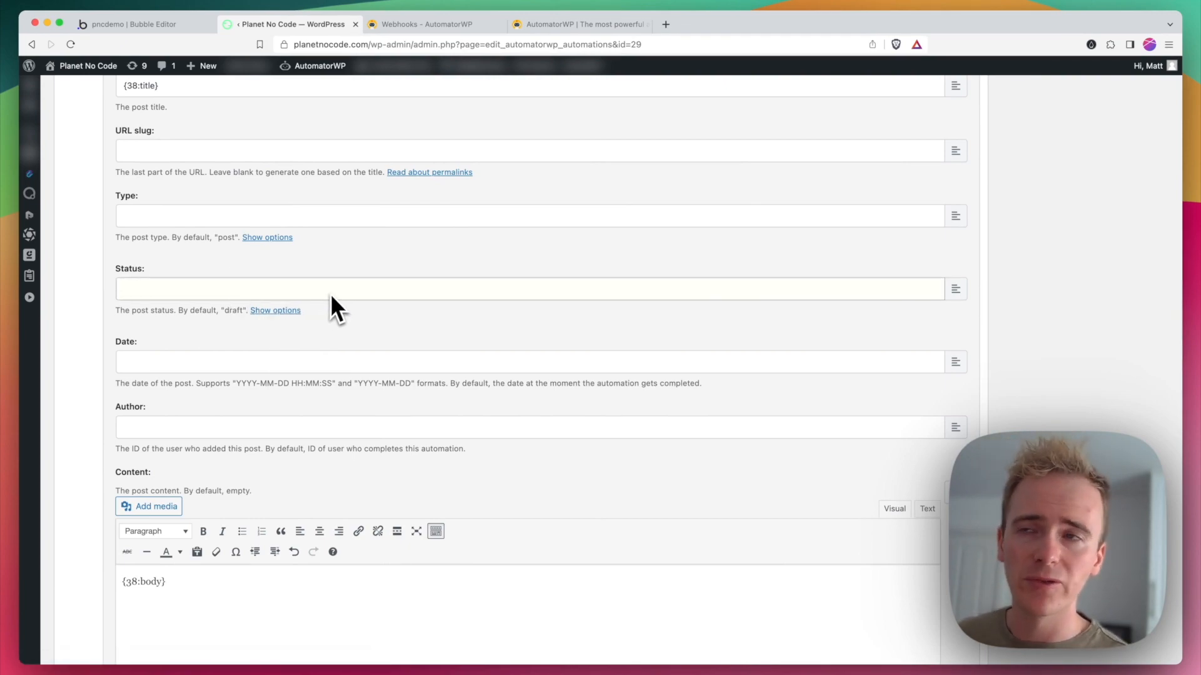
{"action": "scroll", "coordinate": [335, 301], "scroll_direction": "up", "scroll_amount": 4}
{"action": "scroll", "coordinate": [351, 300], "scroll_direction": "down", "scroll_amount": 15}
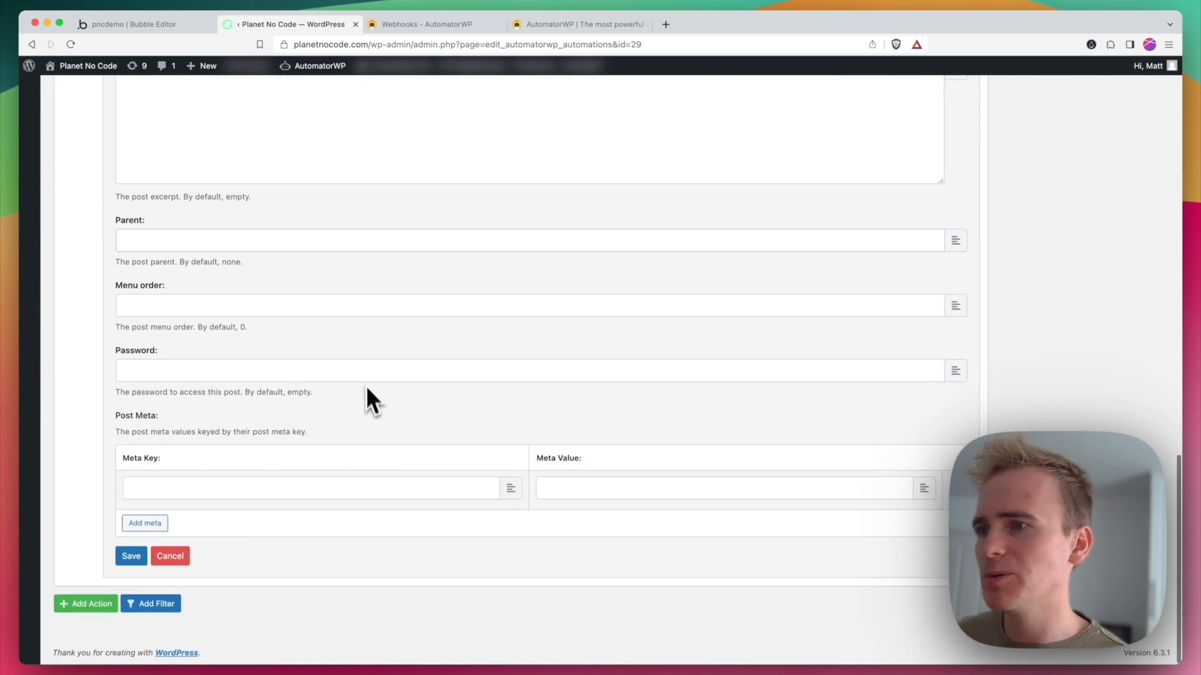
{"action": "scroll", "coordinate": [279, 536], "scroll_direction": "up", "scroll_amount": 12}
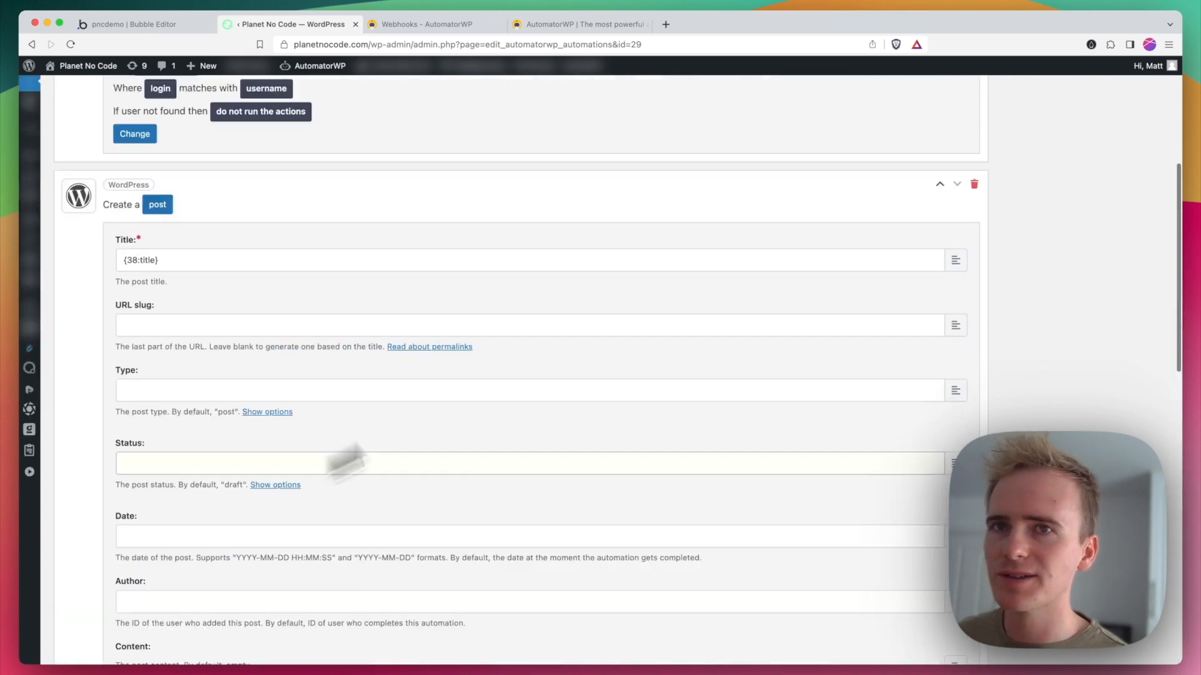
{"action": "scroll", "coordinate": [968, 228], "scroll_direction": "up", "scroll_amount": 5}
{"action": "scroll", "coordinate": [1006, 290], "scroll_direction": "down", "scroll_amount": 2}
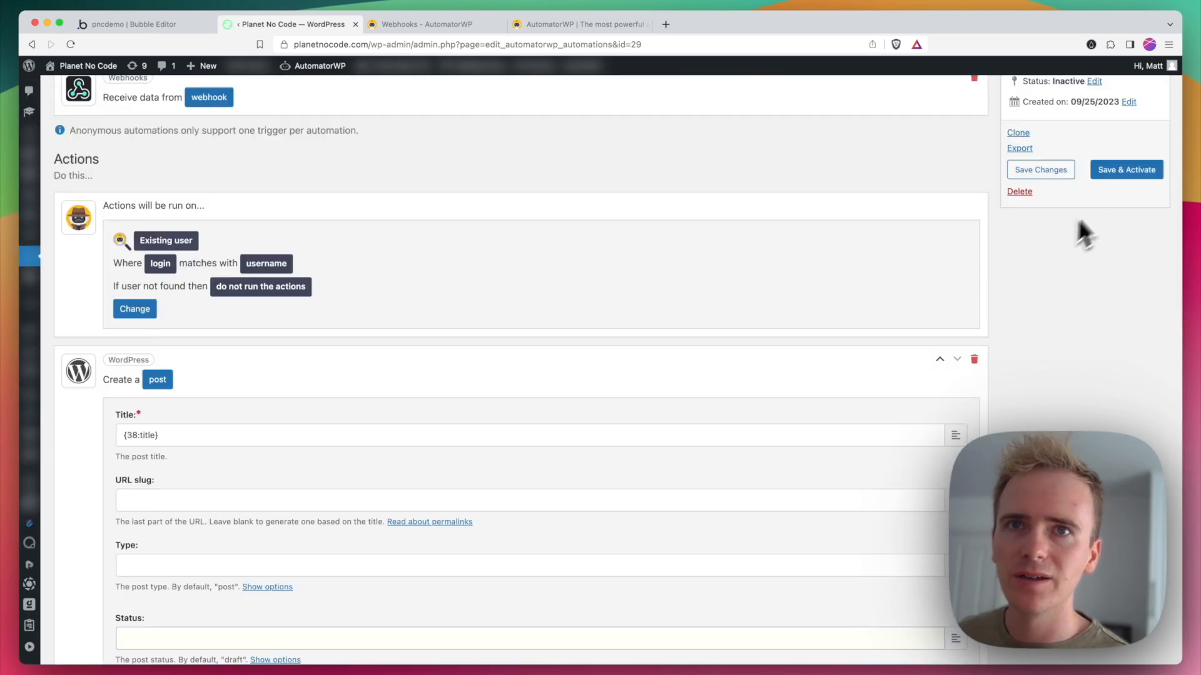
{"action": "scroll", "coordinate": [813, 200], "scroll_direction": "up", "scroll_amount": 2}
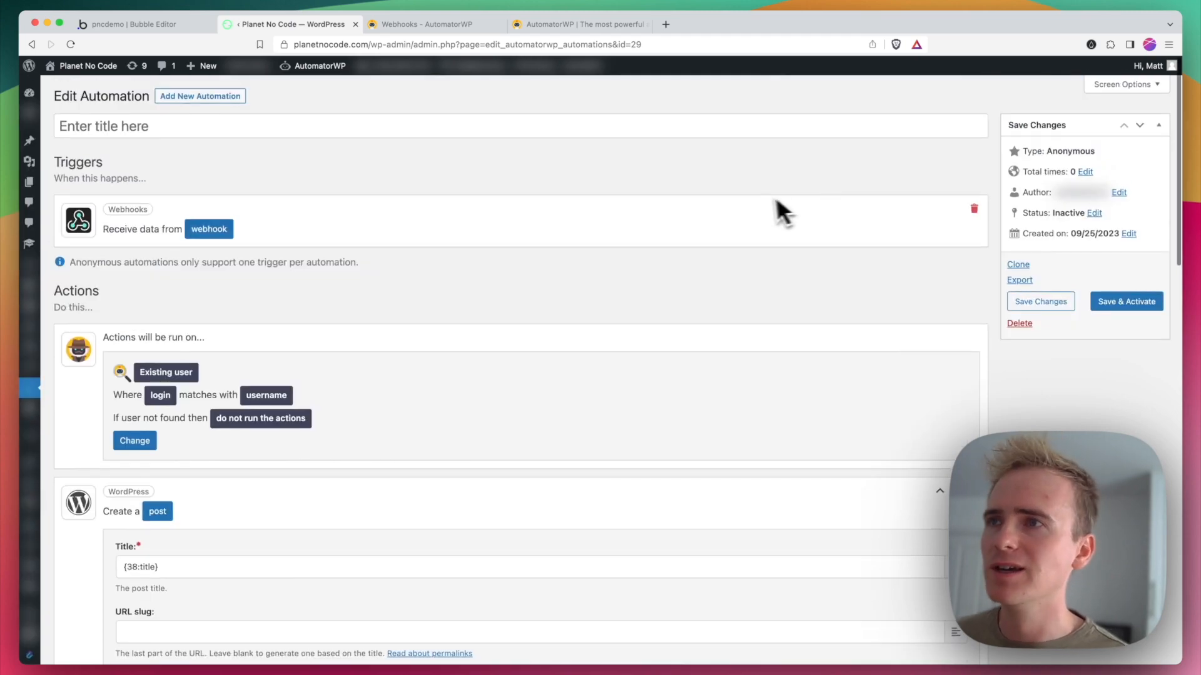